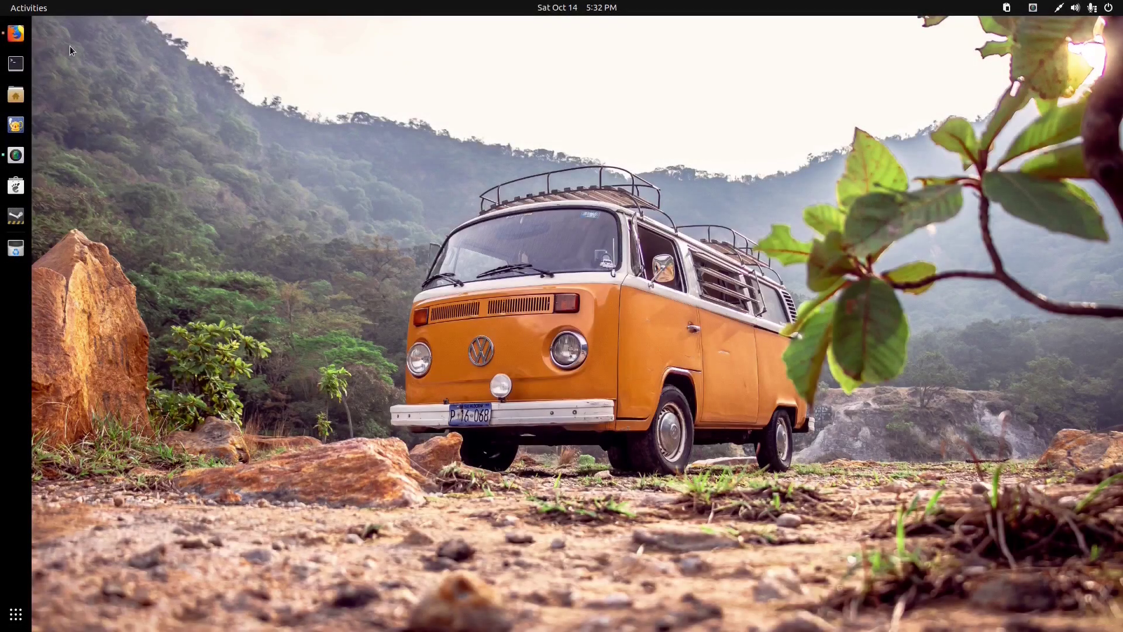
Launch Firefox ESR from the dock to show the DistroWatch home page.
left_click(15, 35)
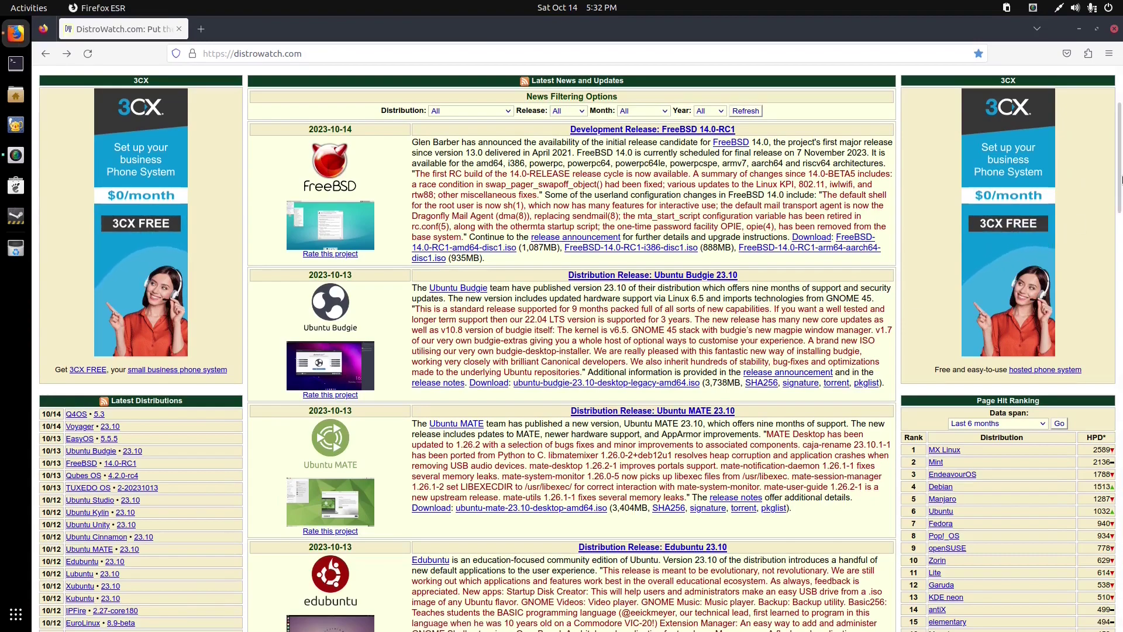
Scroll the DistroWatch news list down to the Xubuntu, Ubuntu Studio and Ubuntu 23.10 entries.
scroll(1121, 193, "down", 2)
left_click_drag(1120, 193, 1119, 420)
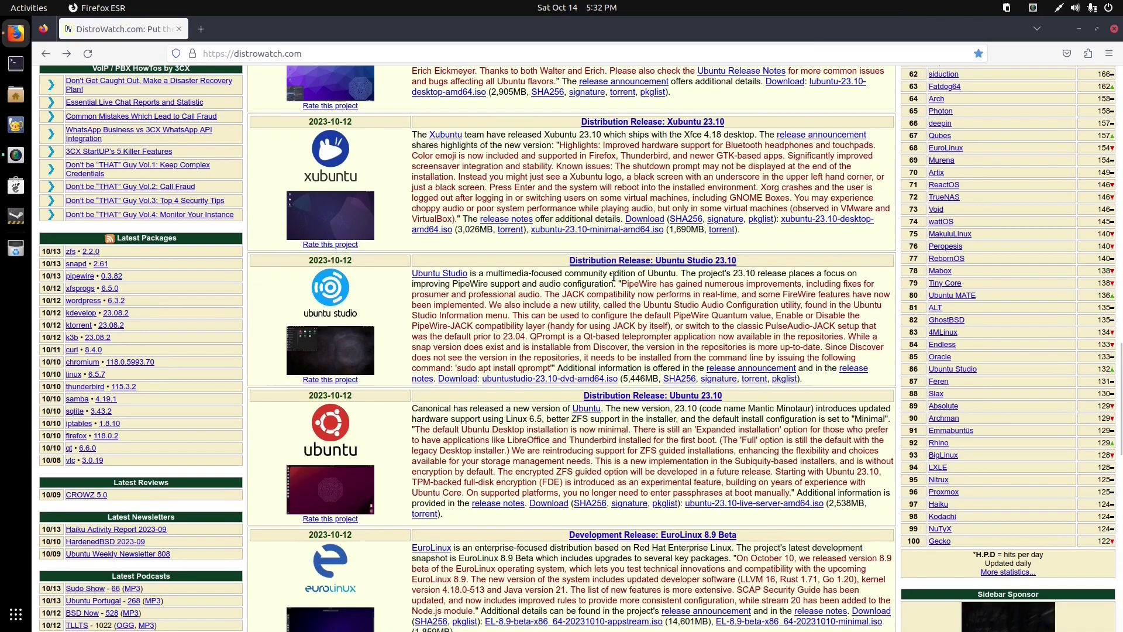
scroll(615, 275, "up", 2)
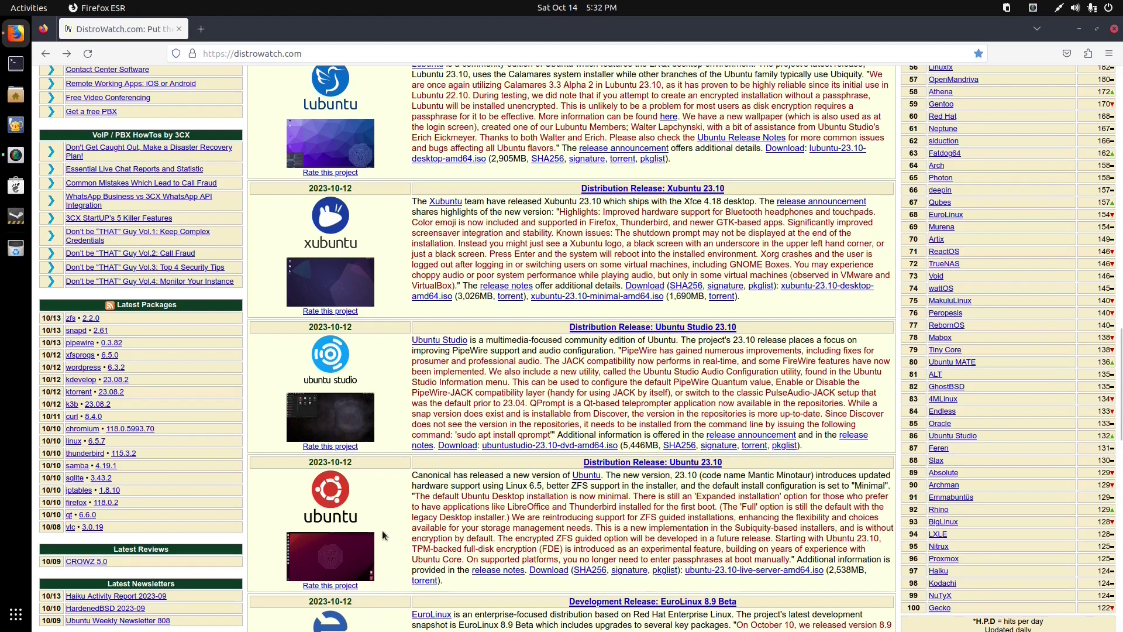
left_click(333, 551)
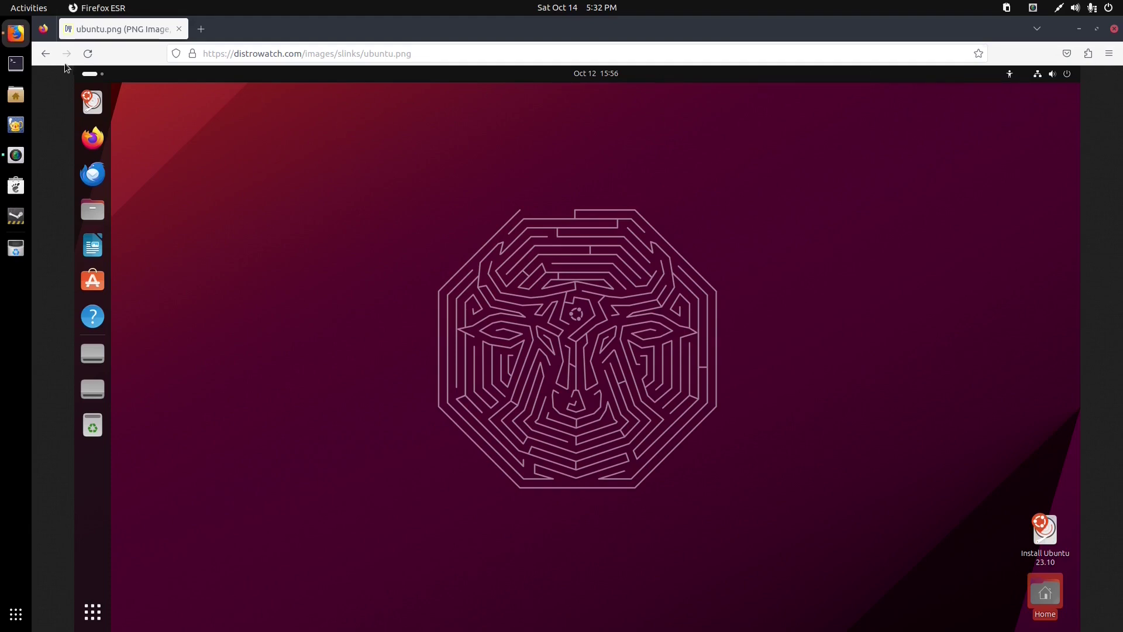
left_click(47, 54)
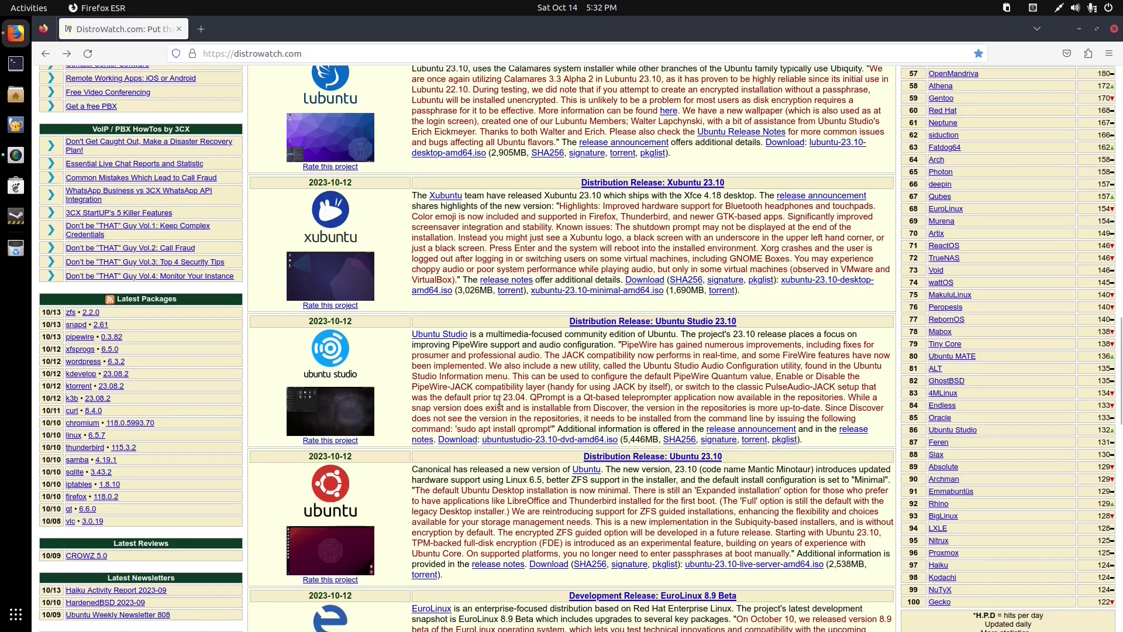
left_click(337, 280)
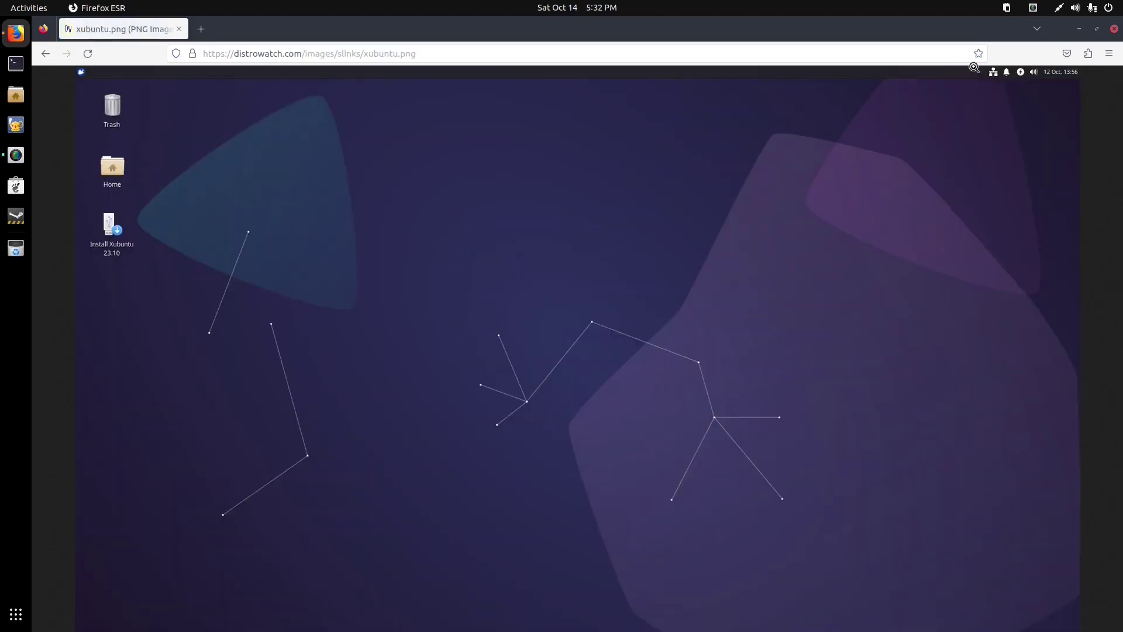
left_click(45, 54)
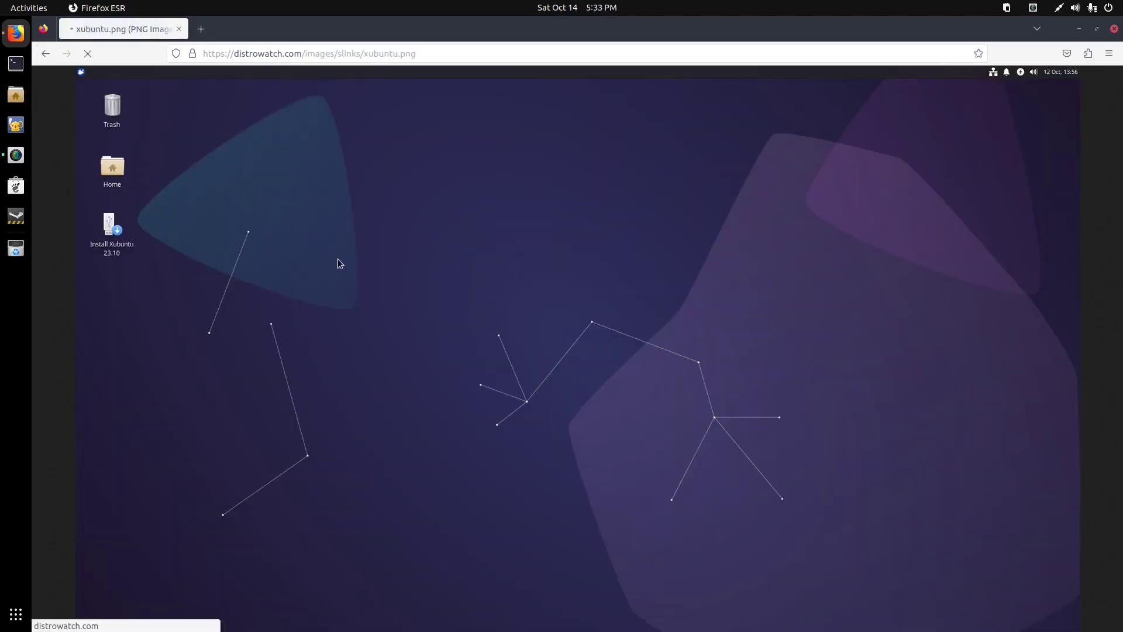
scroll(374, 357, "up", 5)
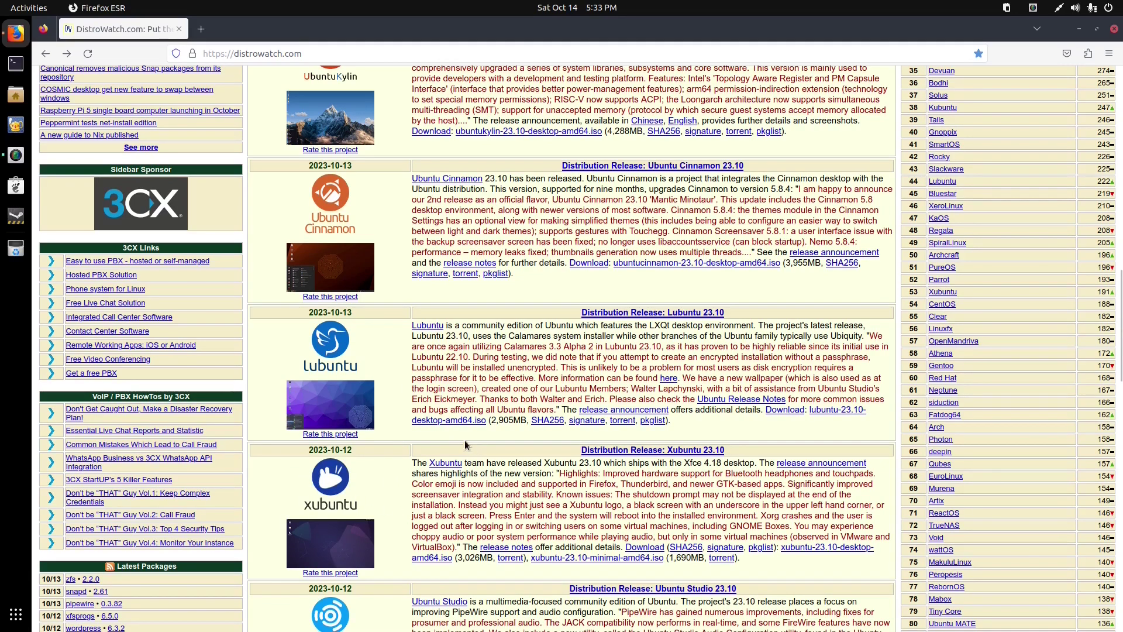
scroll(433, 424, "up", 2)
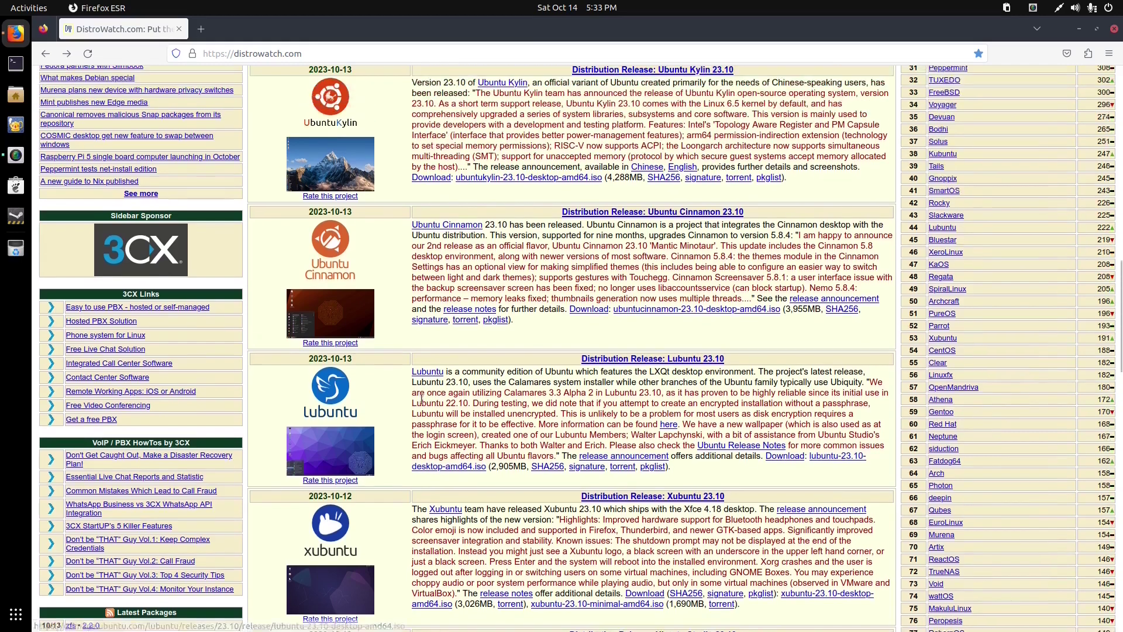
left_click(326, 329)
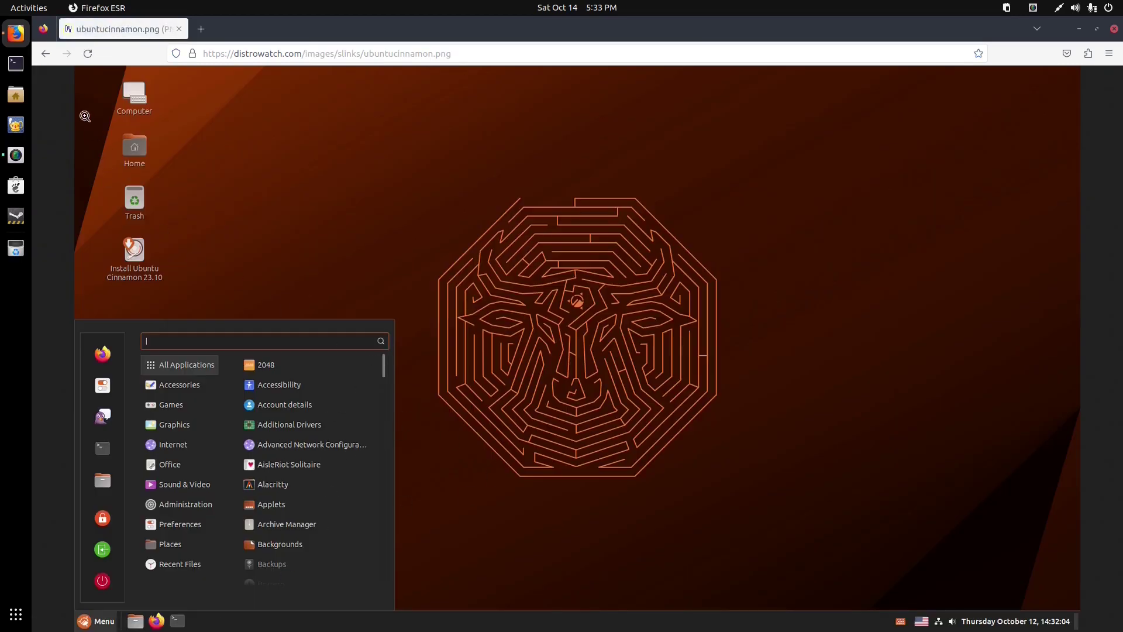
left_click(45, 54)
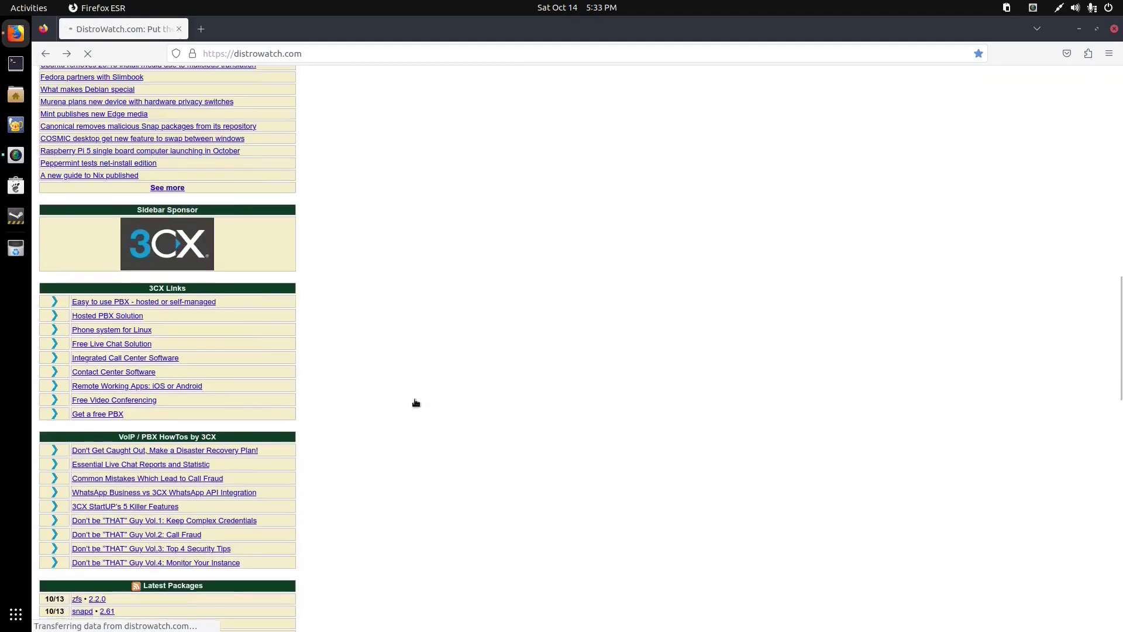
scroll(421, 408, "up", 3)
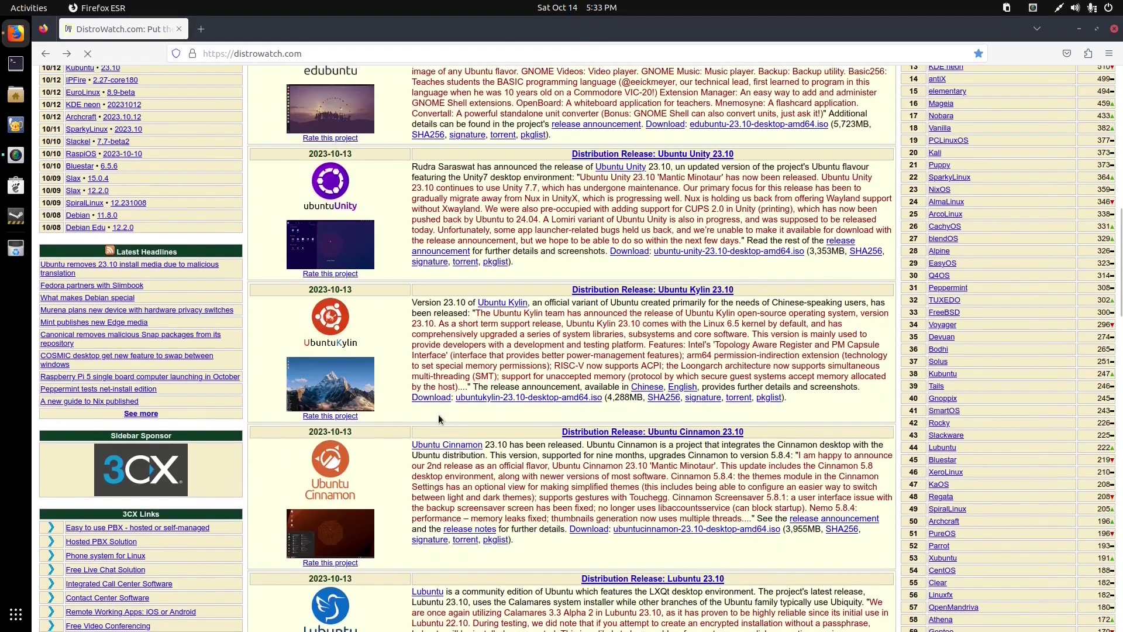
scroll(419, 418, "up", 2)
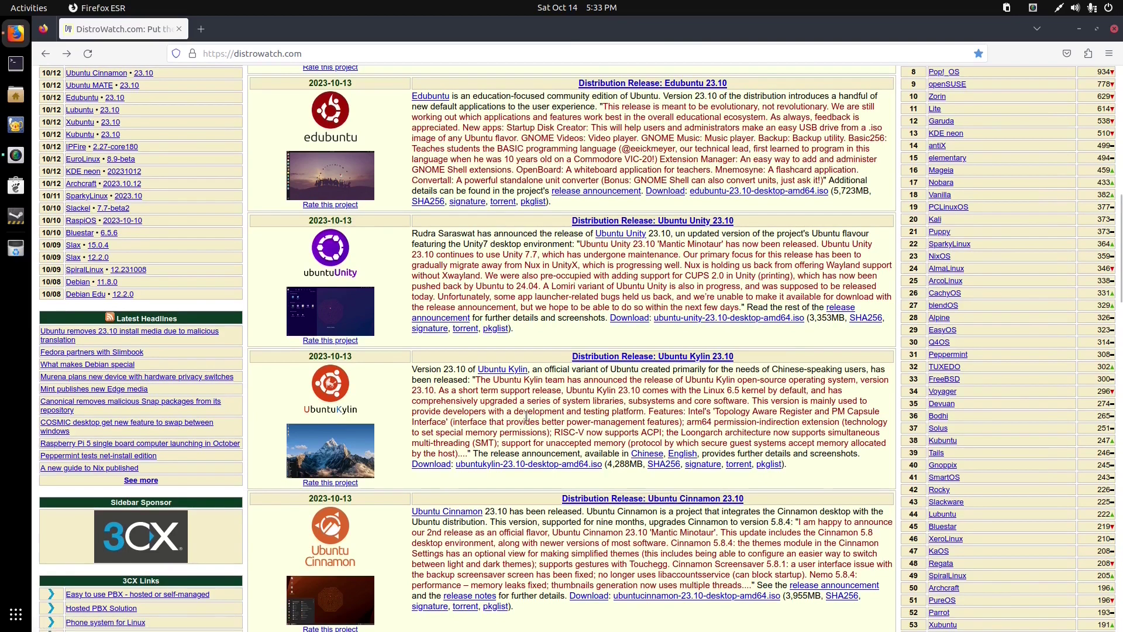
left_click_drag(772, 372, 816, 372)
scroll(453, 408, "up", 3)
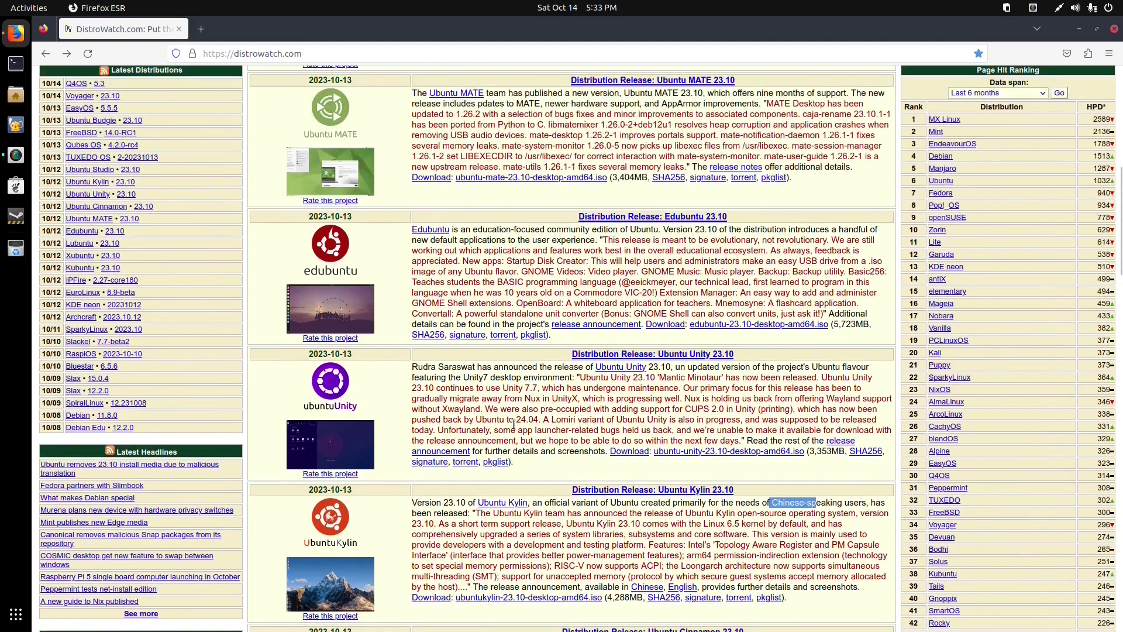
scroll(514, 423, "down", 5)
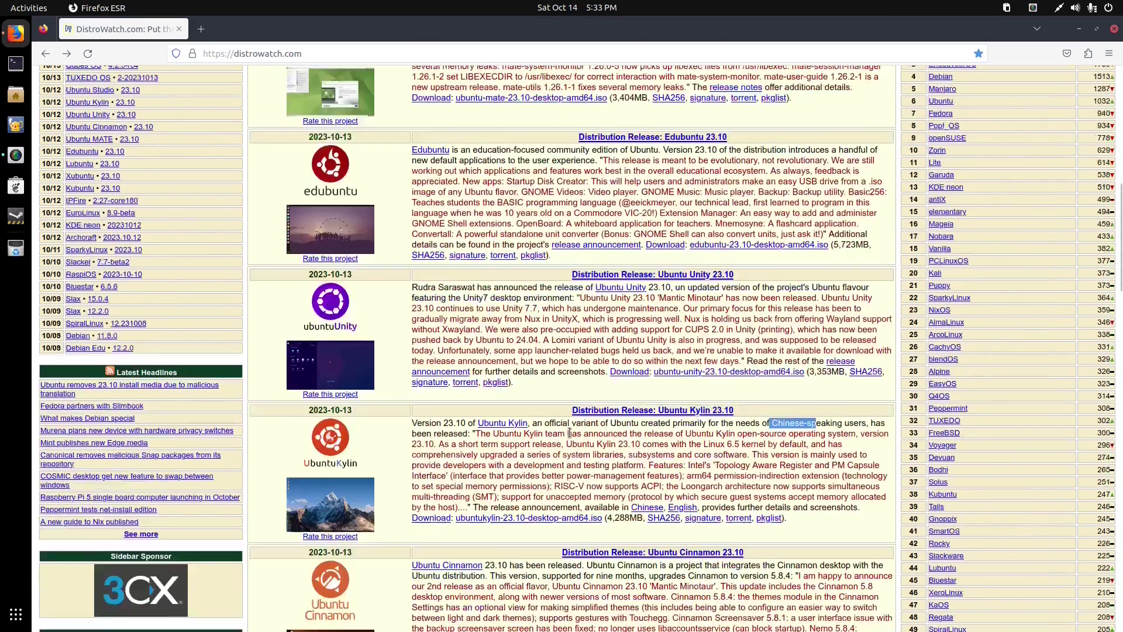
scroll(563, 436, "up", 3)
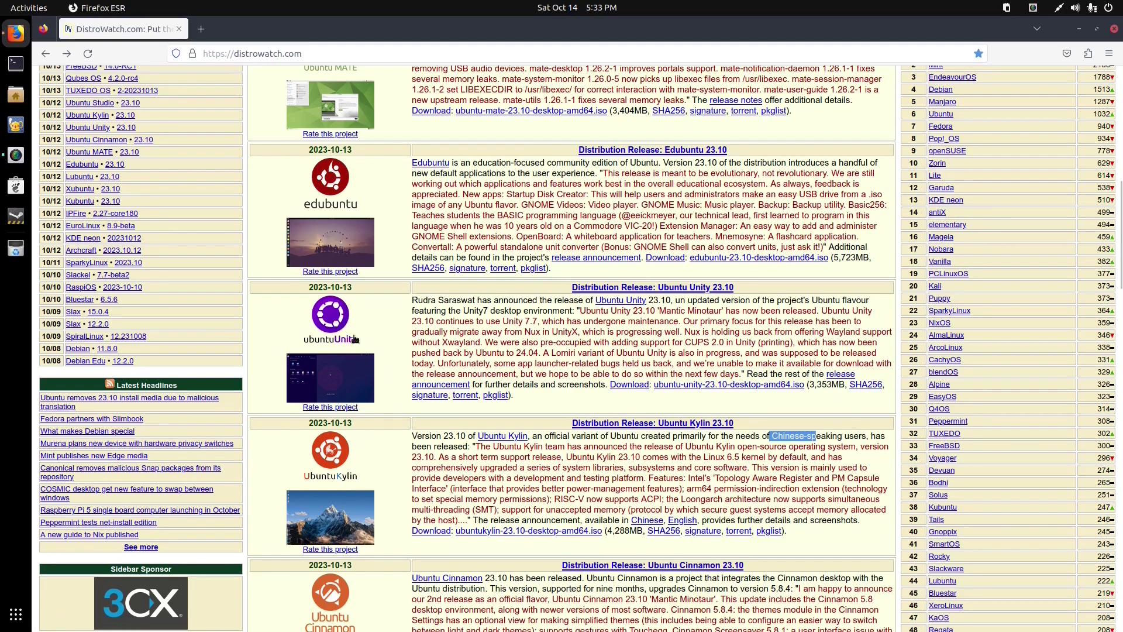
scroll(392, 335, "up", 4)
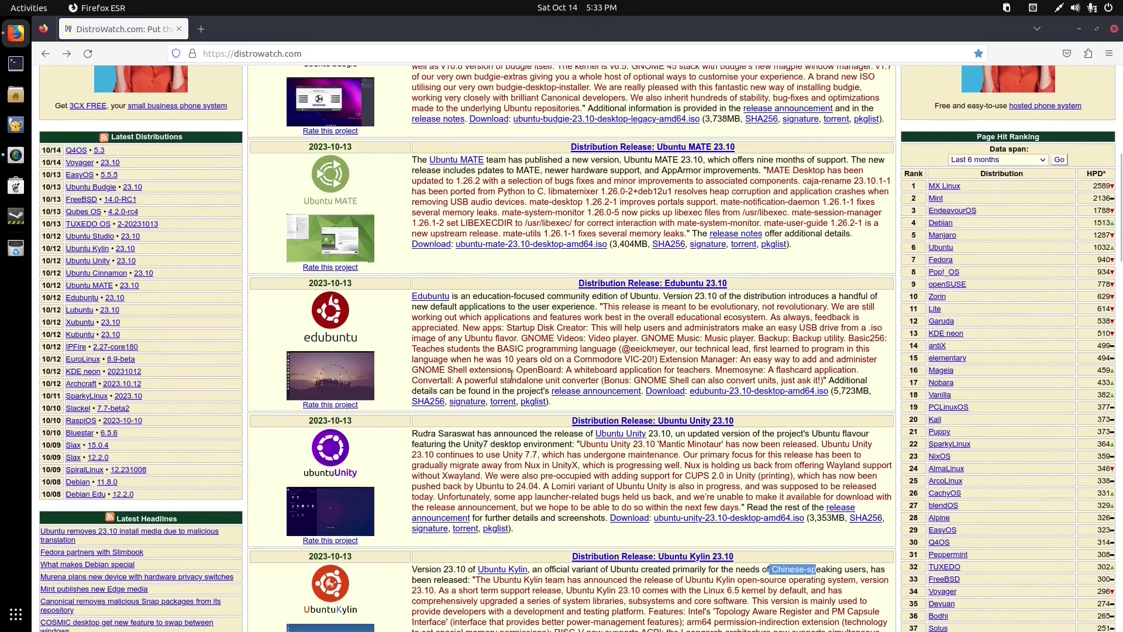
scroll(366, 313, "up", 6)
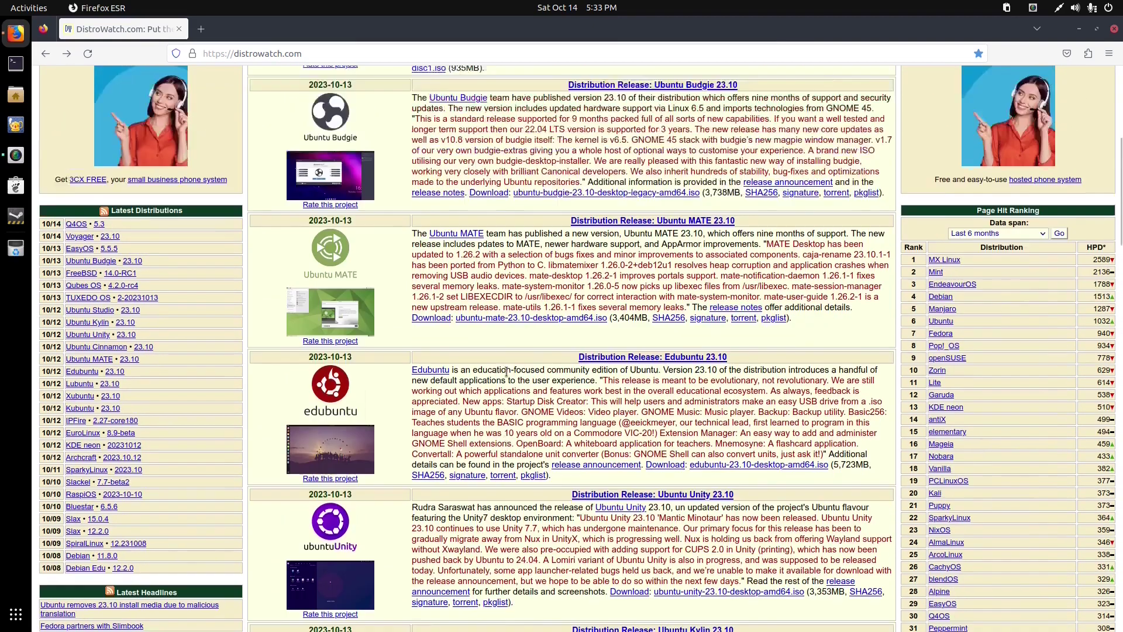
scroll(364, 313, "down", 20)
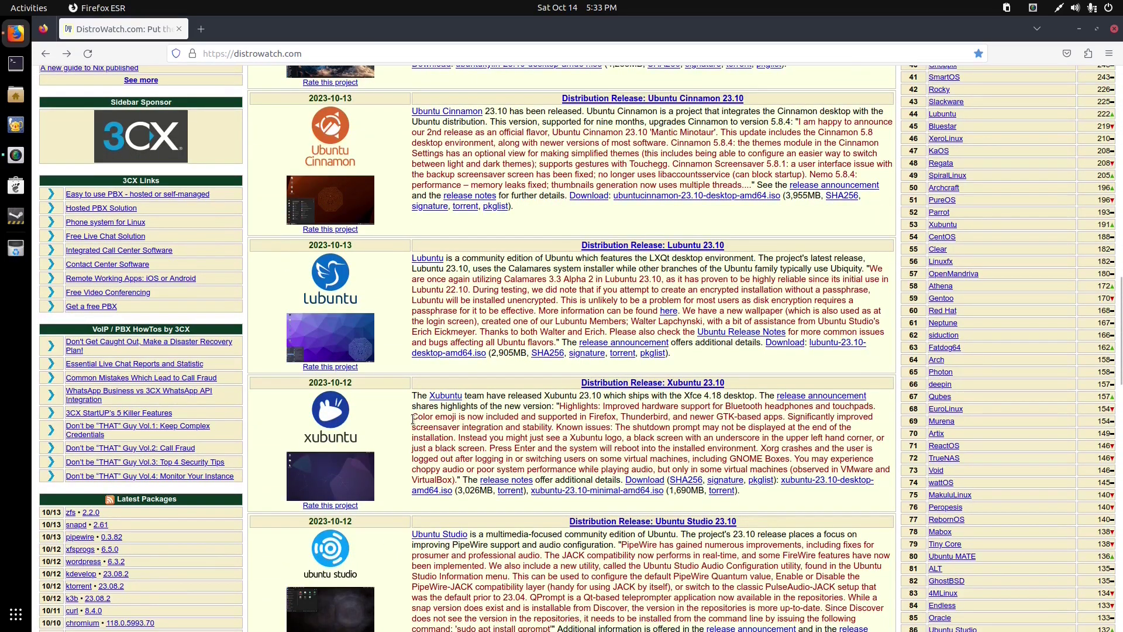
scroll(822, 211, "down", 12)
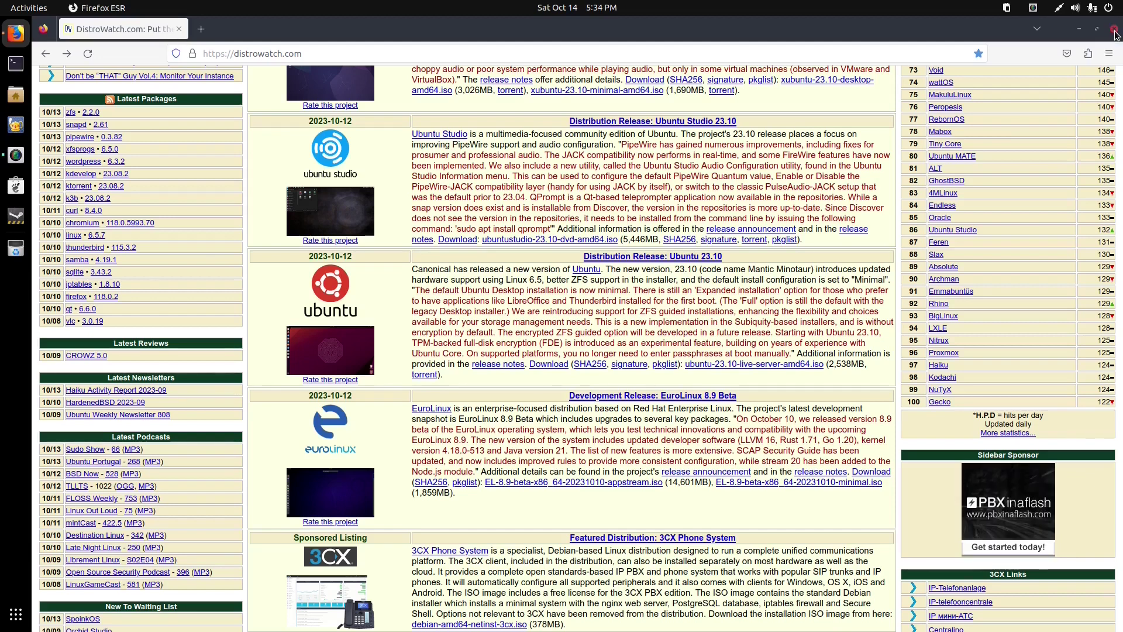
left_click(1114, 31)
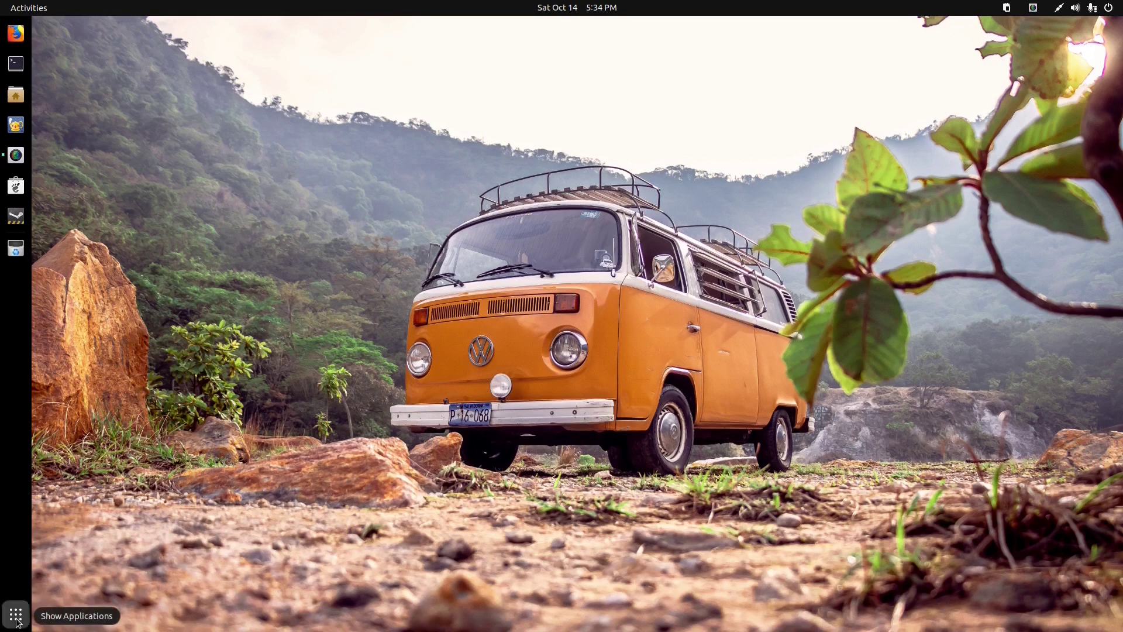
Browse both pages of the application grid, then dismiss it to the bare wallpaper.
key("super+a")
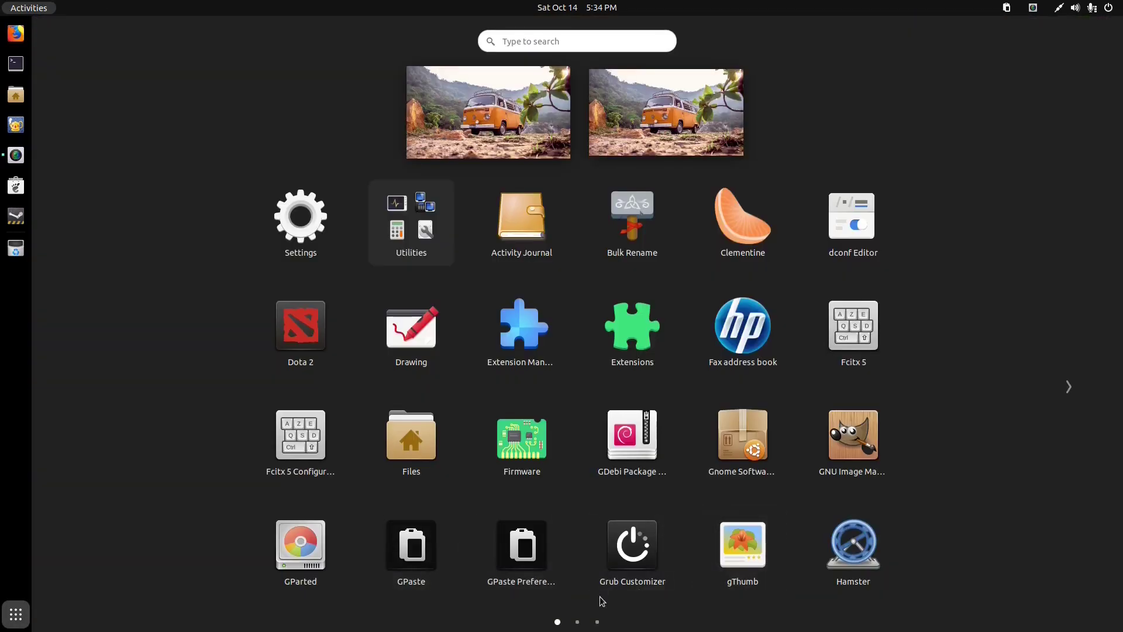
left_click(576, 622)
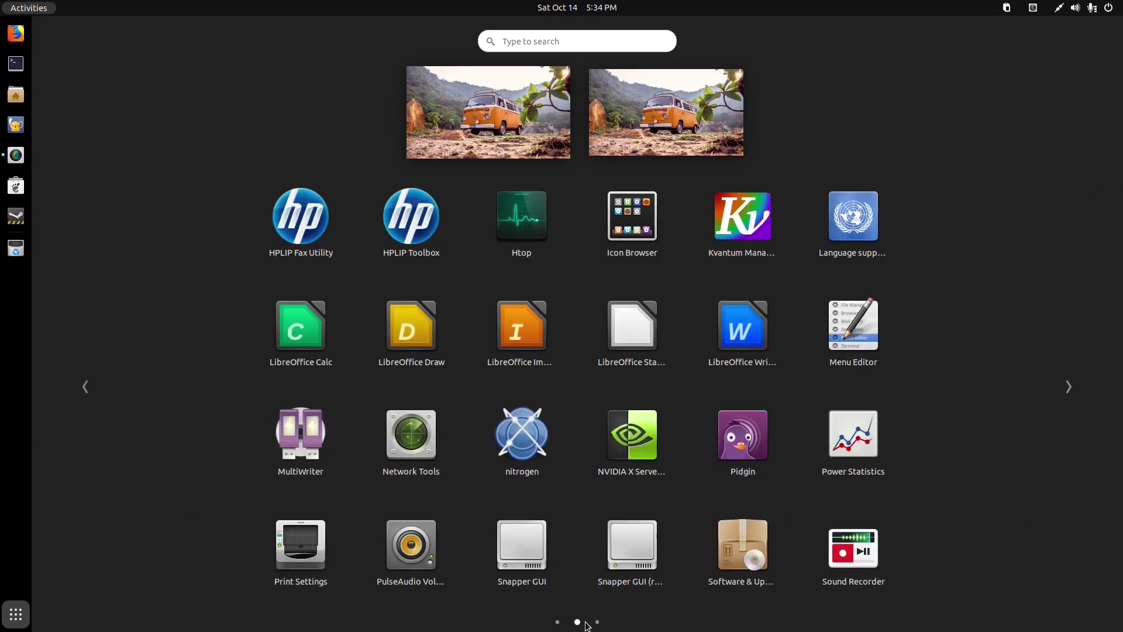
left_click(558, 622)
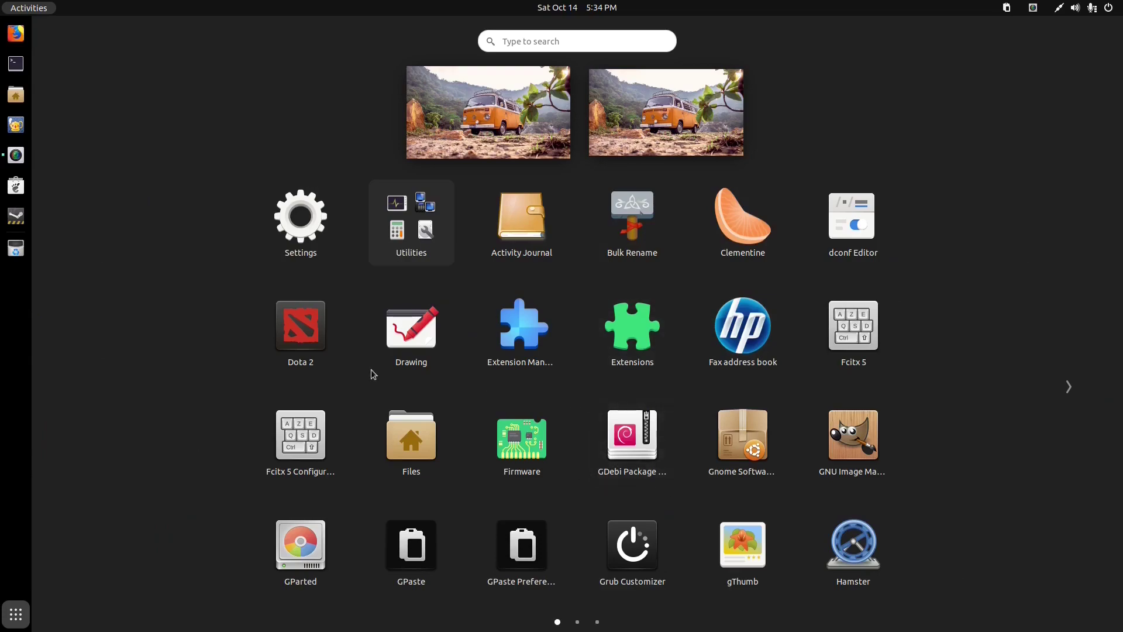
left_click(250, 366)
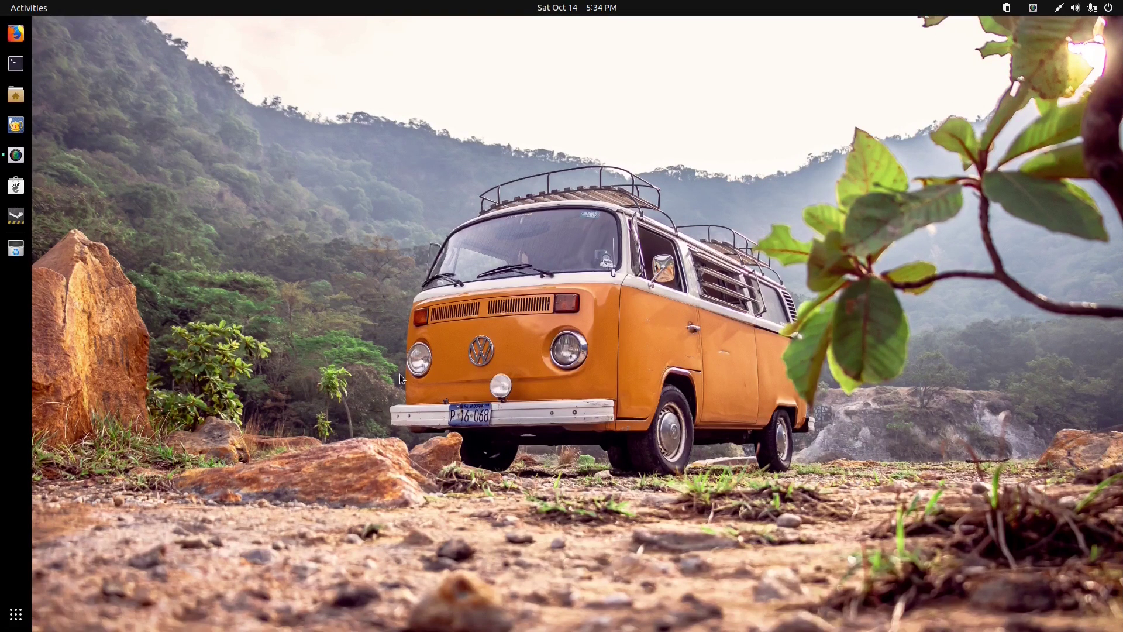
key("super")
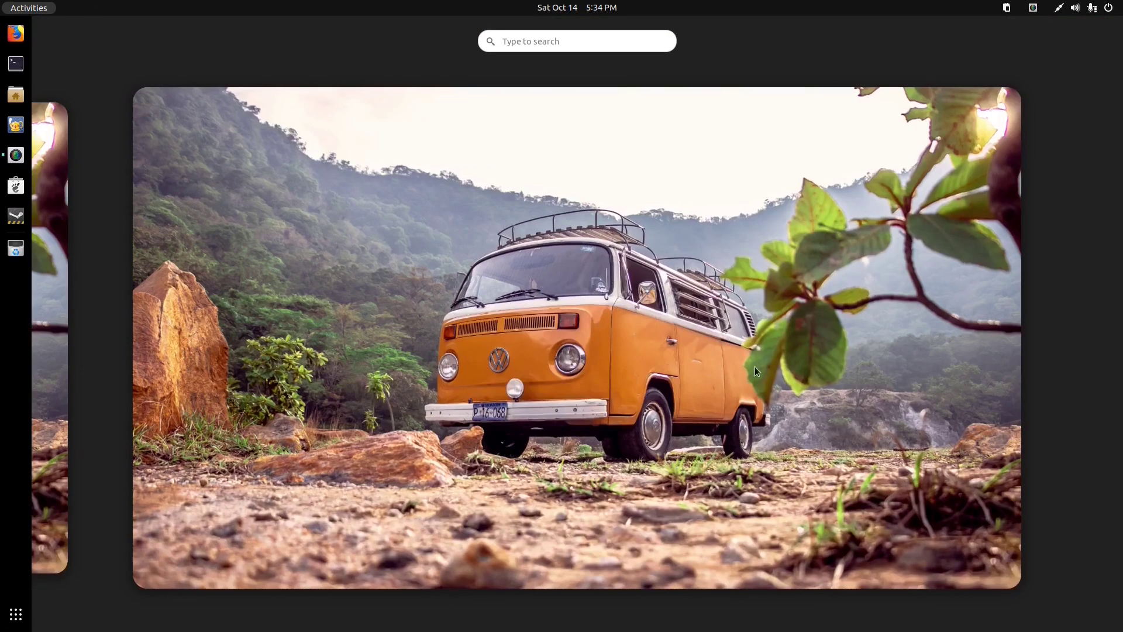
scroll(754, 367, "up", 1)
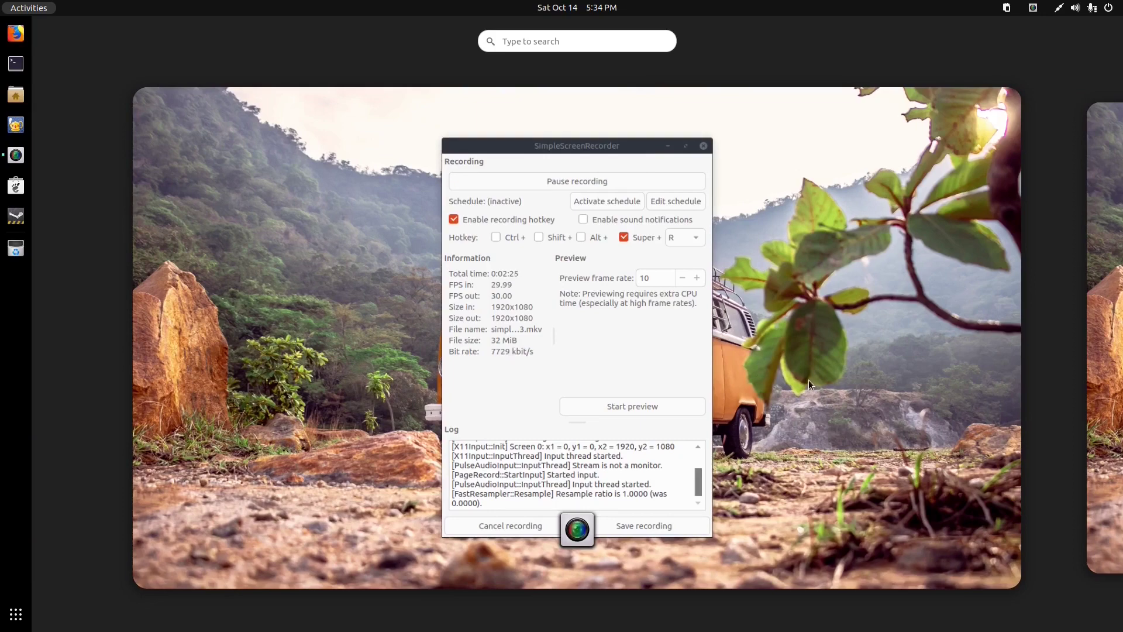
left_click(766, 356)
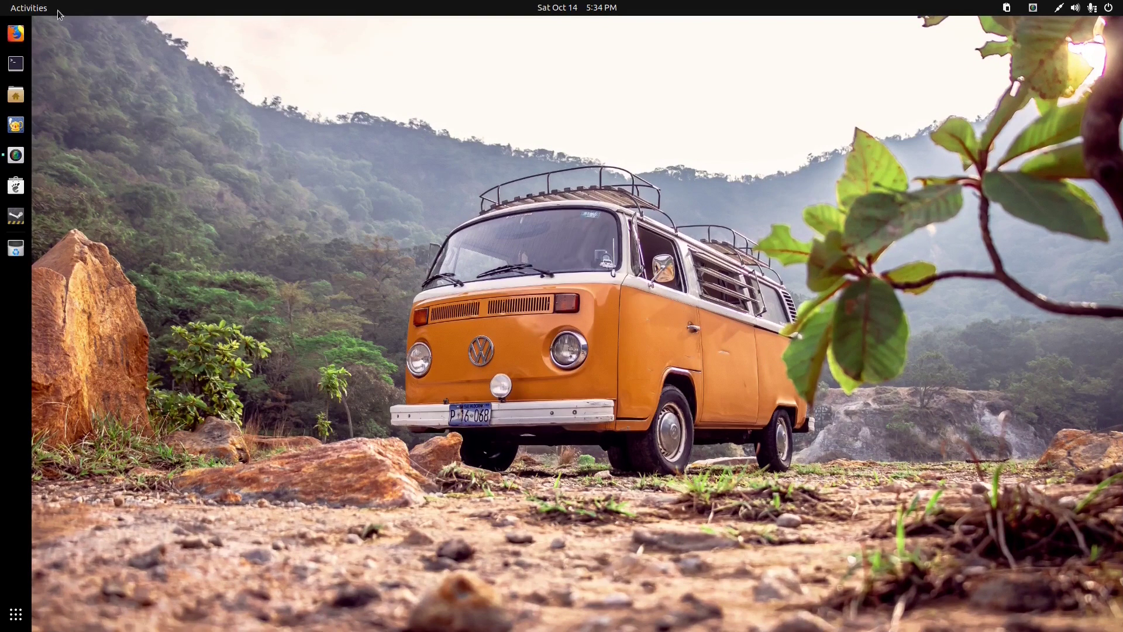
left_click(28, 7)
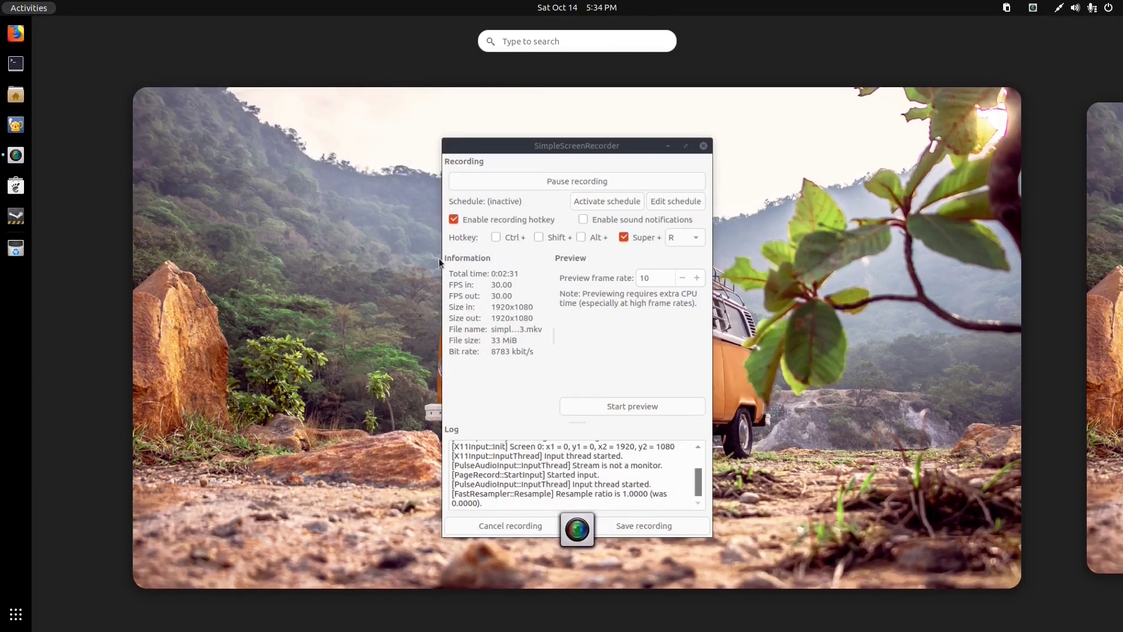
left_click(593, 258)
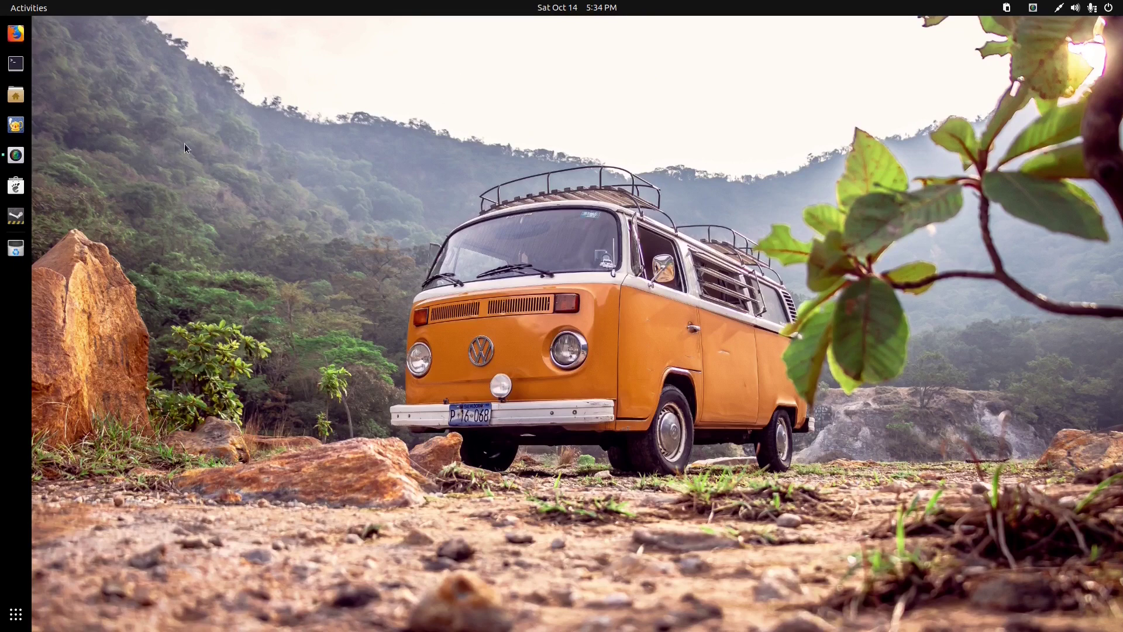
left_click(17, 8)
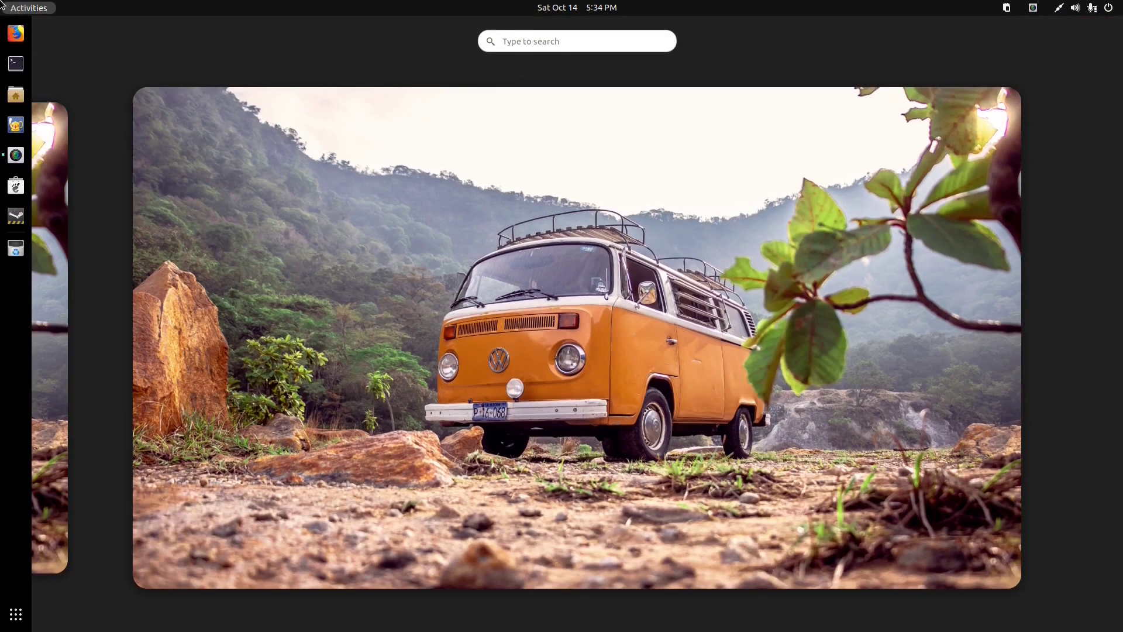
scroll(324, 254, "up", 1)
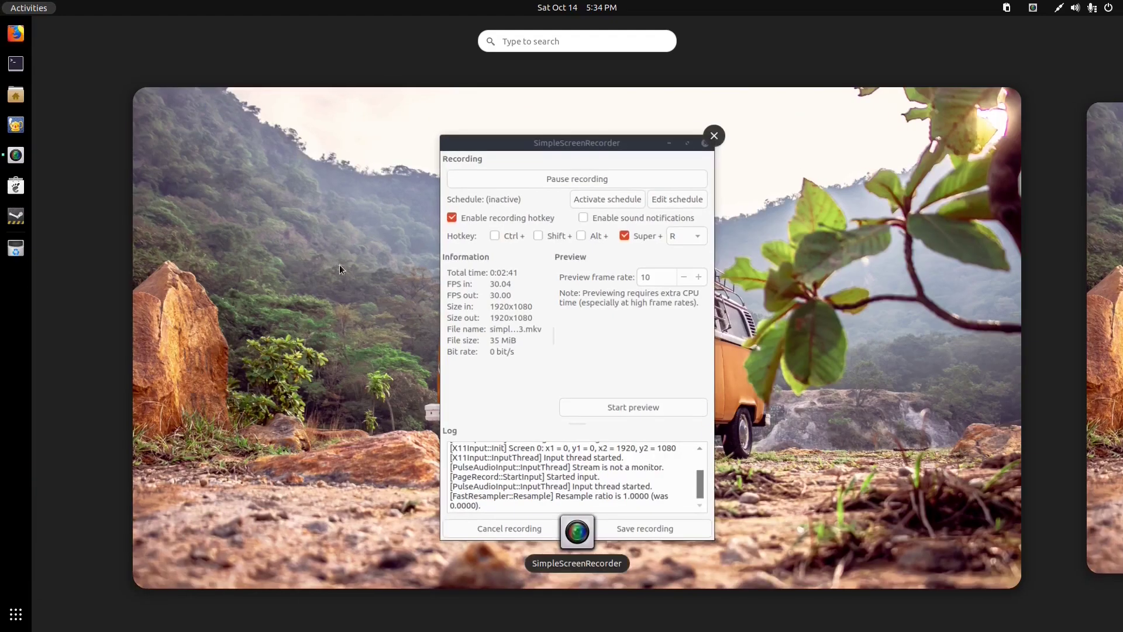
left_click(166, 118)
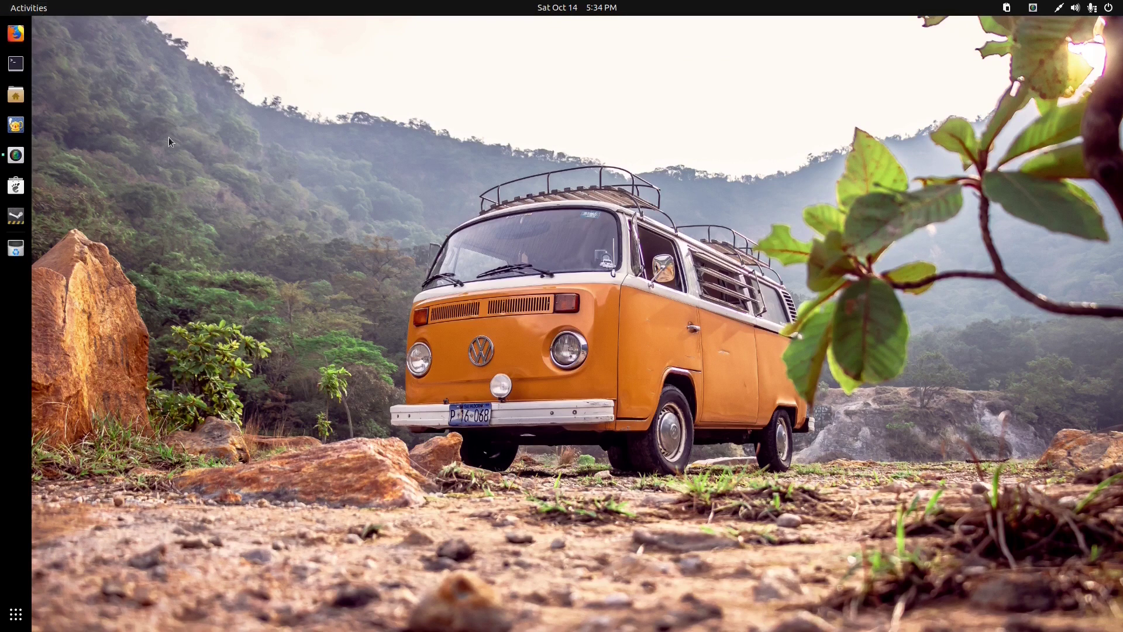
left_click(14, 5)
Close the Activities overview.
left_click(15, 5)
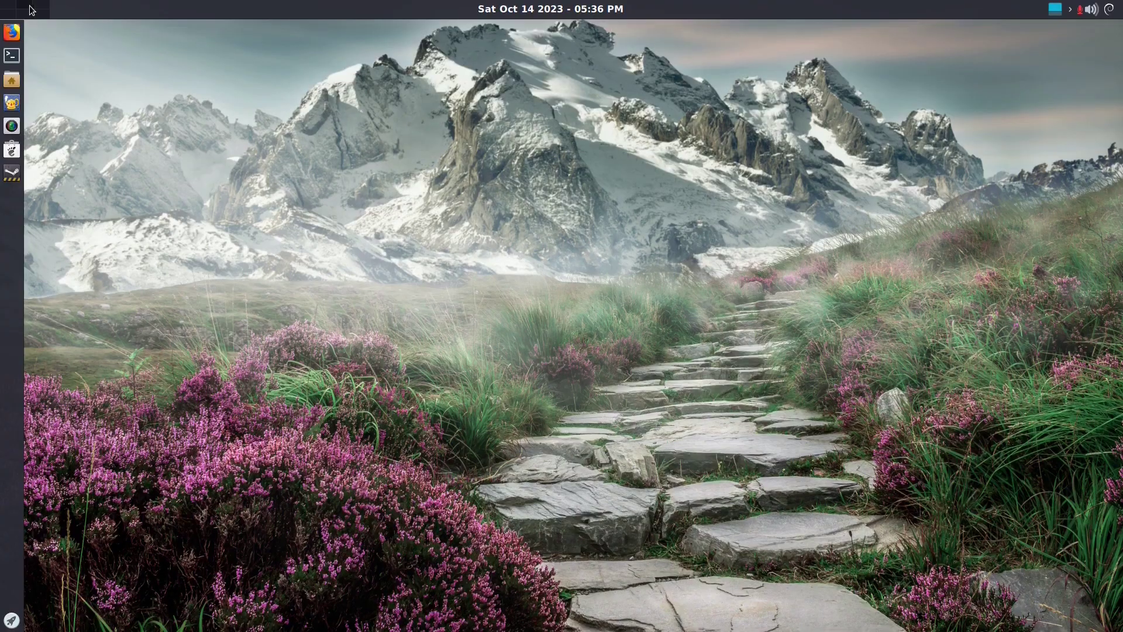
Cycle through the night-city, mountain-path and bird workspaces, ending on sky Workspace 1.
left_click(46, 11)
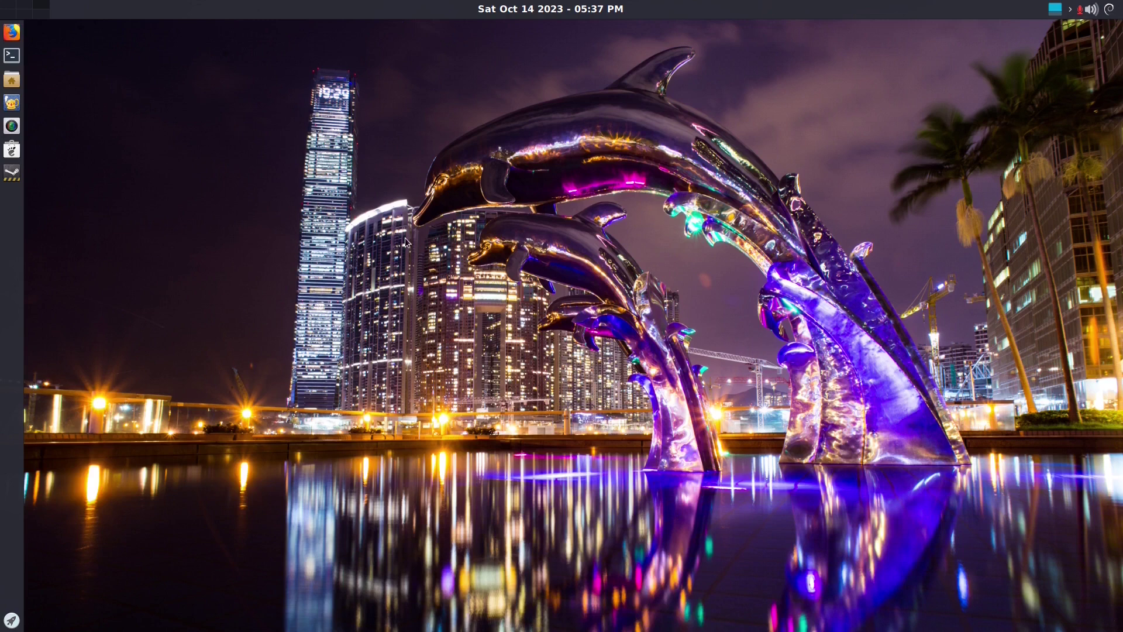
left_click(27, 7)
left_click(38, 10)
left_click(25, 16)
left_click(8, 14)
left_click(18, 9)
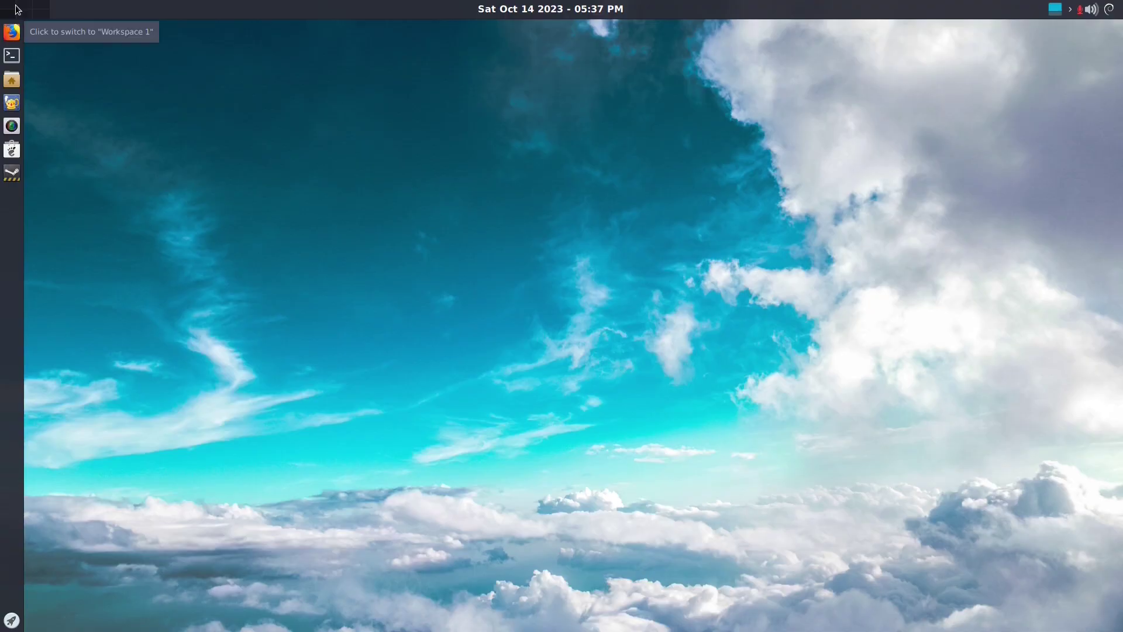
Scroll over the workspace switcher to flip between workspaces, ending on the file manager workspace.
scroll(18, 9, "down", 1)
scroll(18, 9, "down", 1)
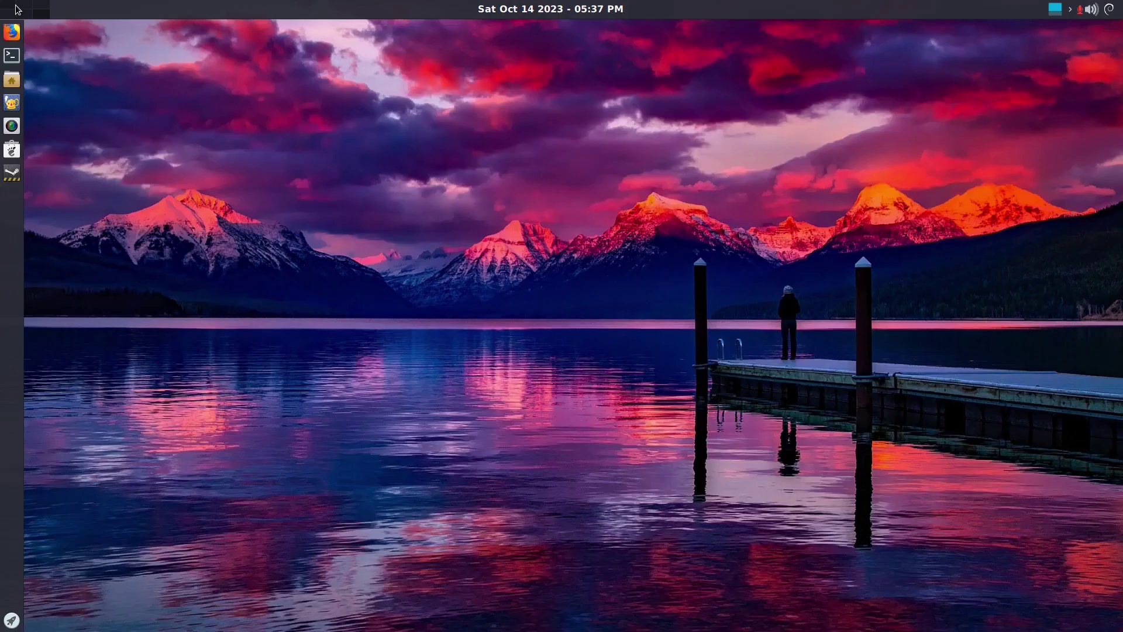
scroll(17, 8, "up", 1)
scroll(17, 8, "down", 2)
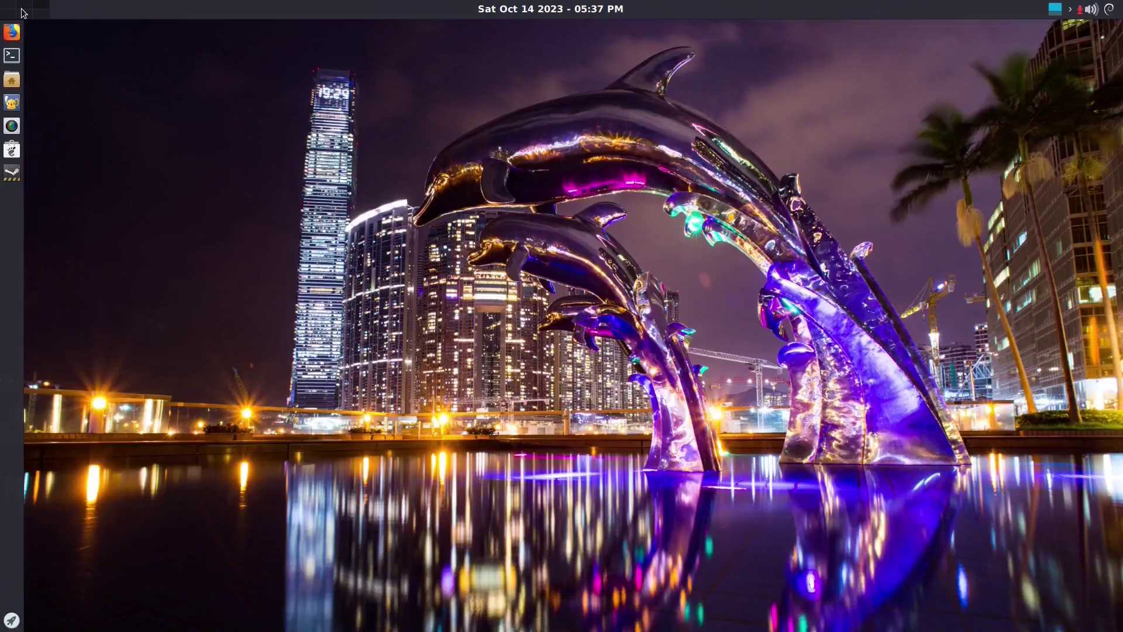
scroll(17, 9, "down", 1)
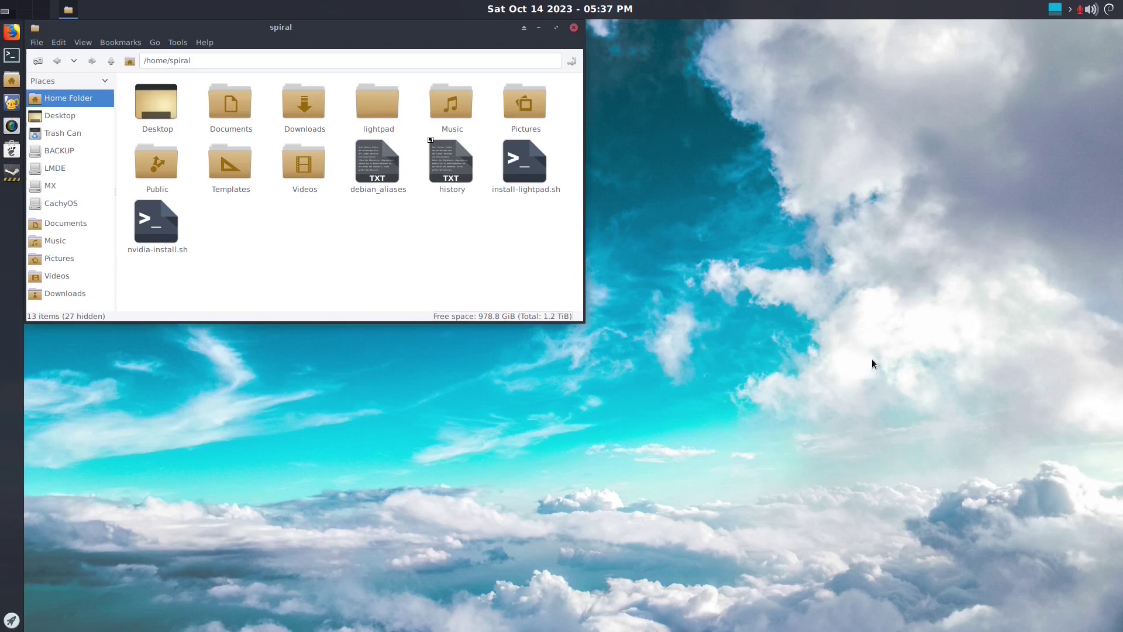
scroll(871, 363, "up", 3)
scroll(871, 359, "up", 3)
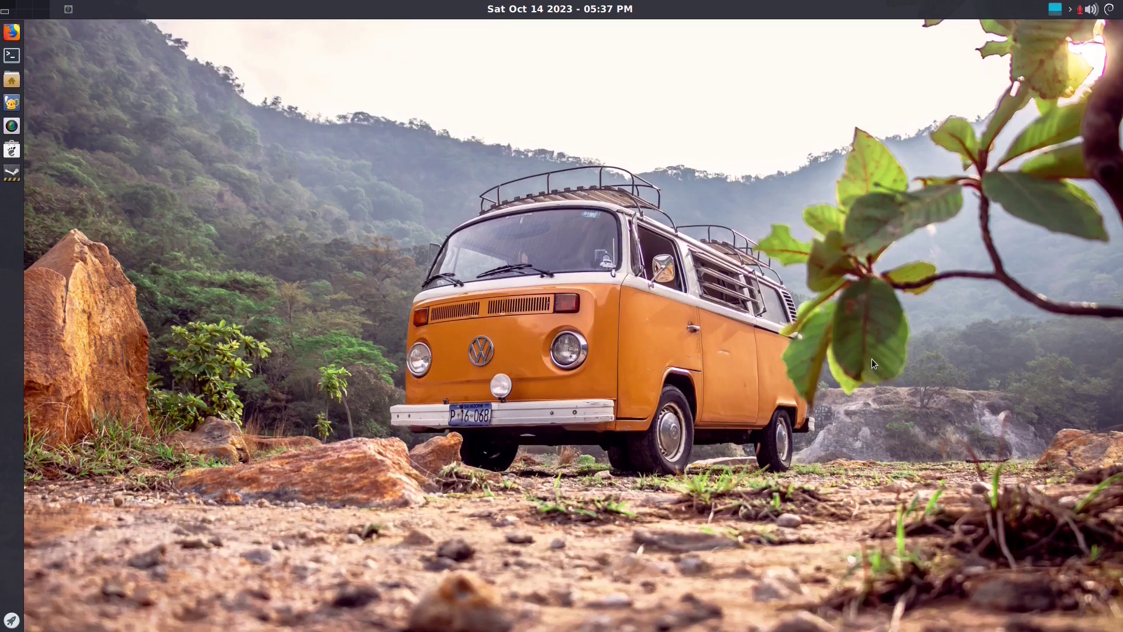
scroll(872, 359, "down", 1)
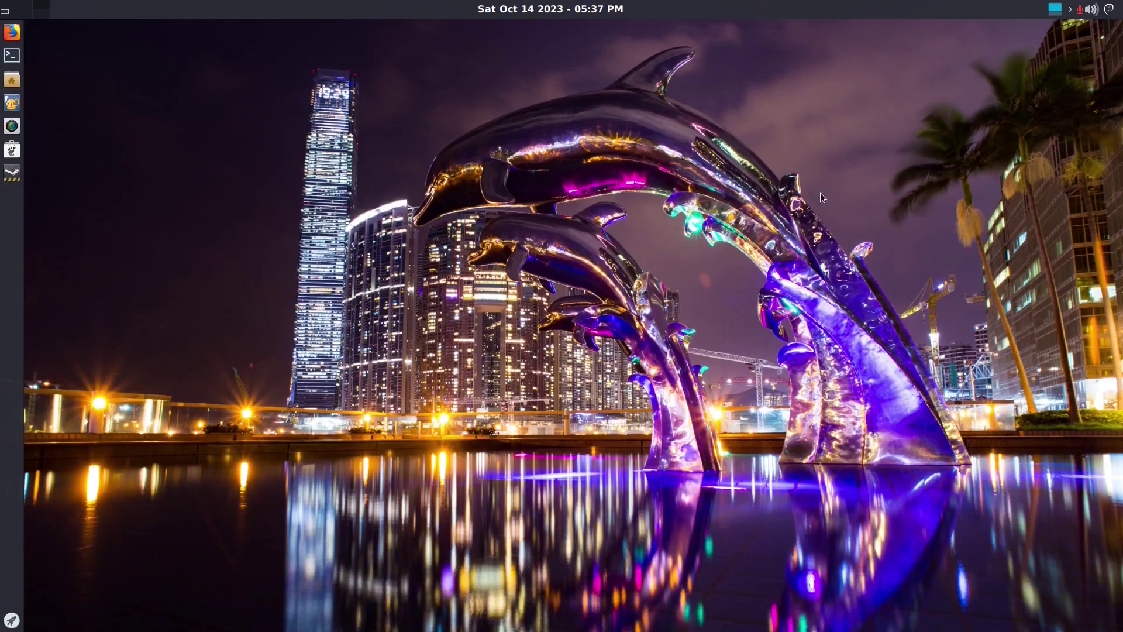
scroll(610, 387, "up", 1)
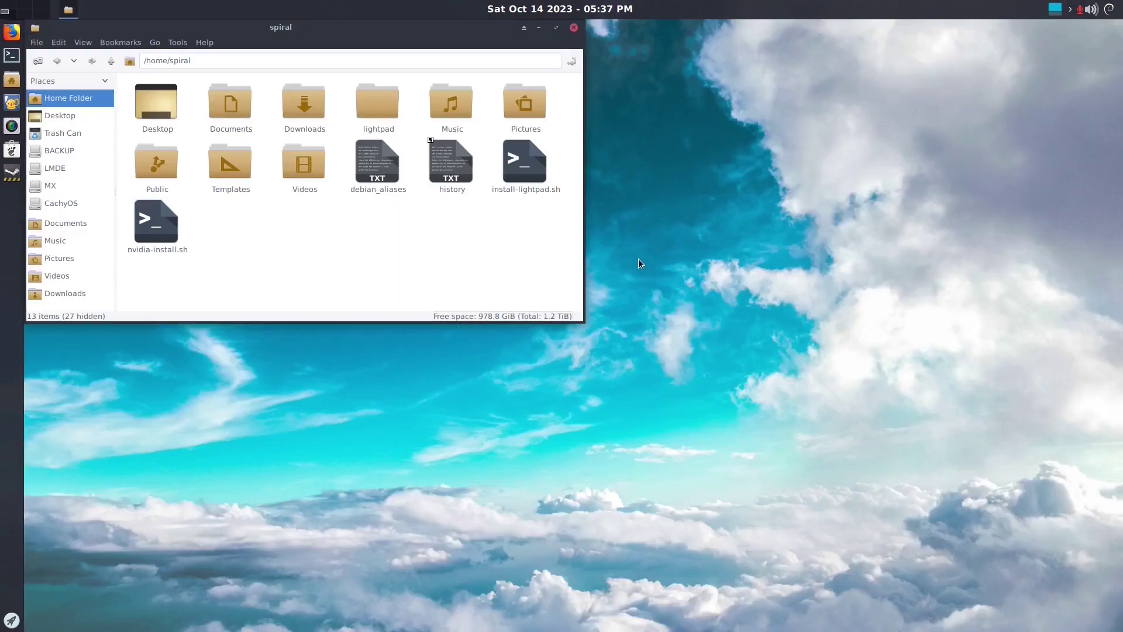
scroll(667, 334, "up", 2)
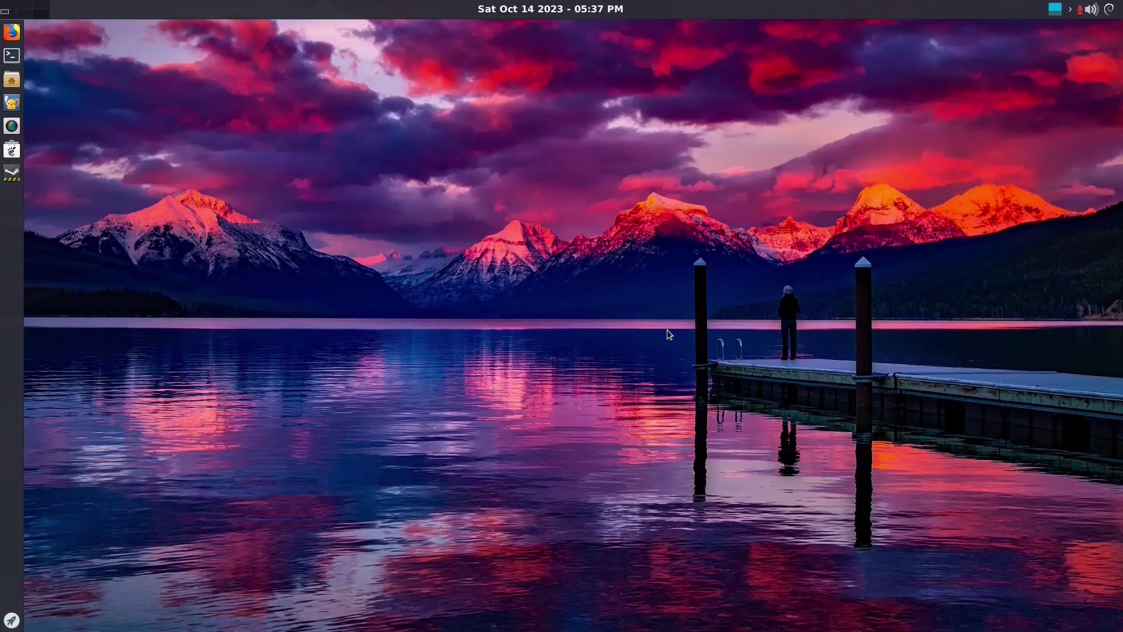
scroll(666, 330, "down", 2)
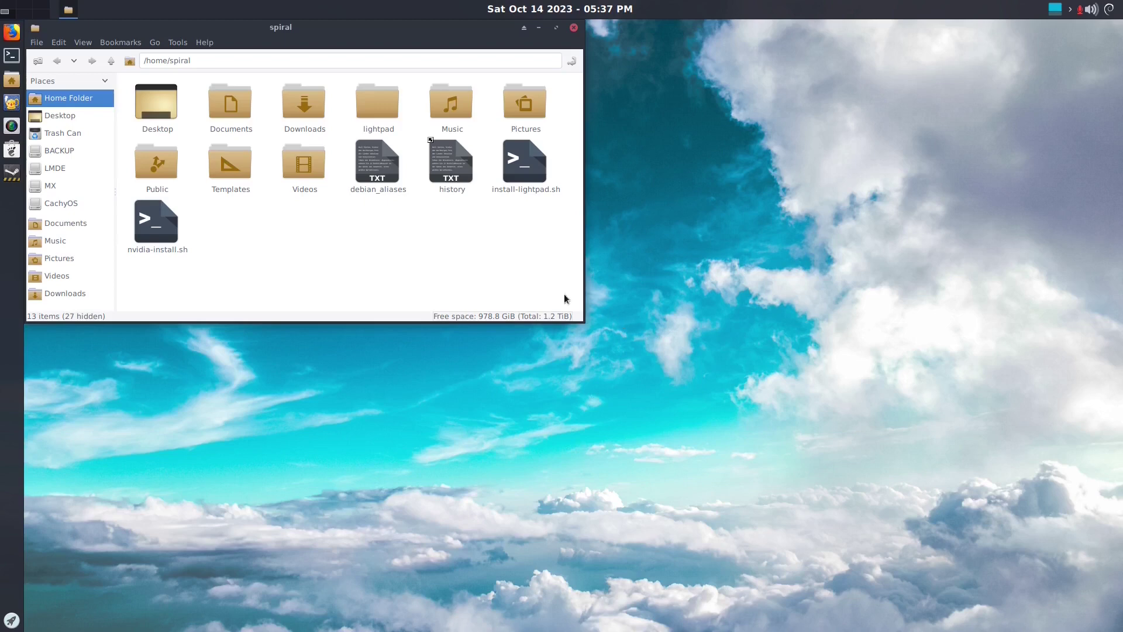
Close the home-folder file manager, search Lightpad for 'fire', then dismiss Lightpad without launching anything.
left_click(574, 28)
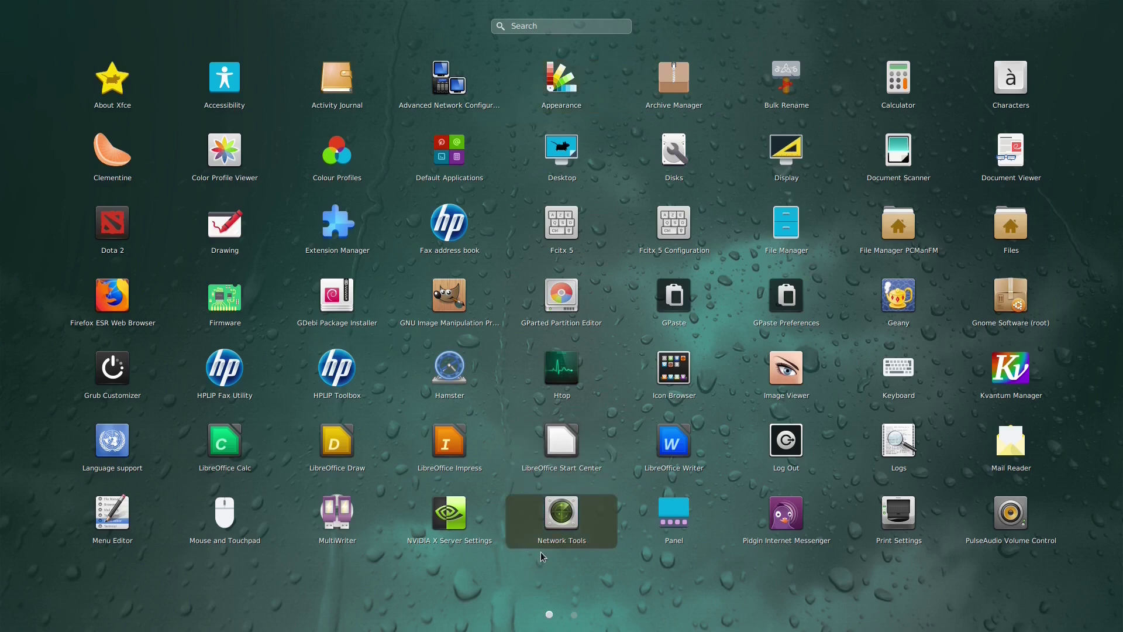
type("fire")
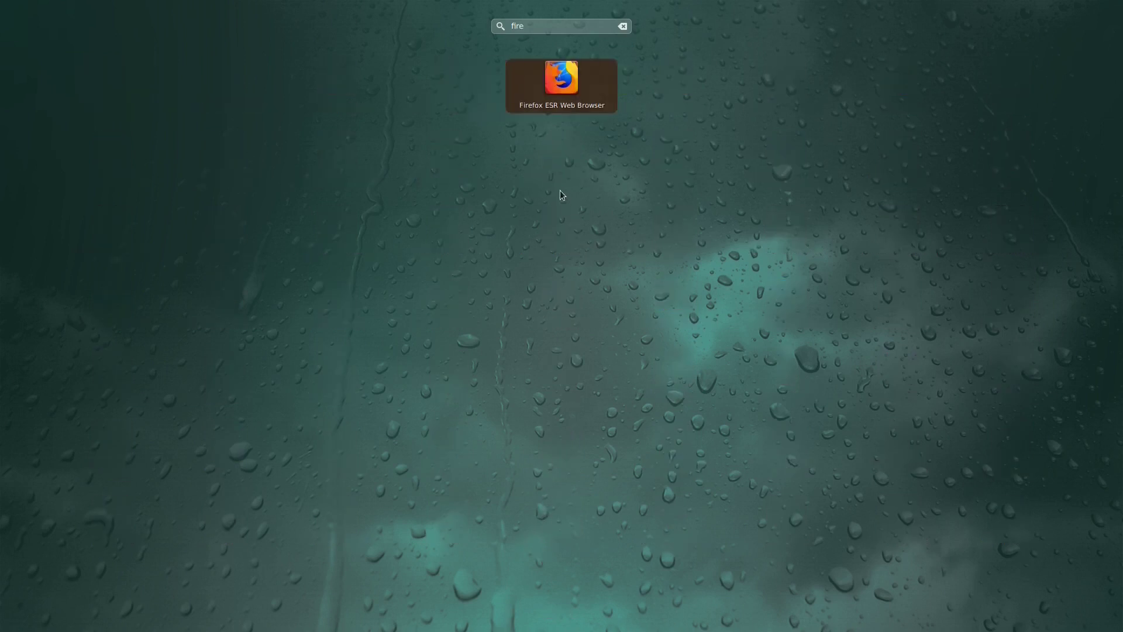
left_click(561, 480)
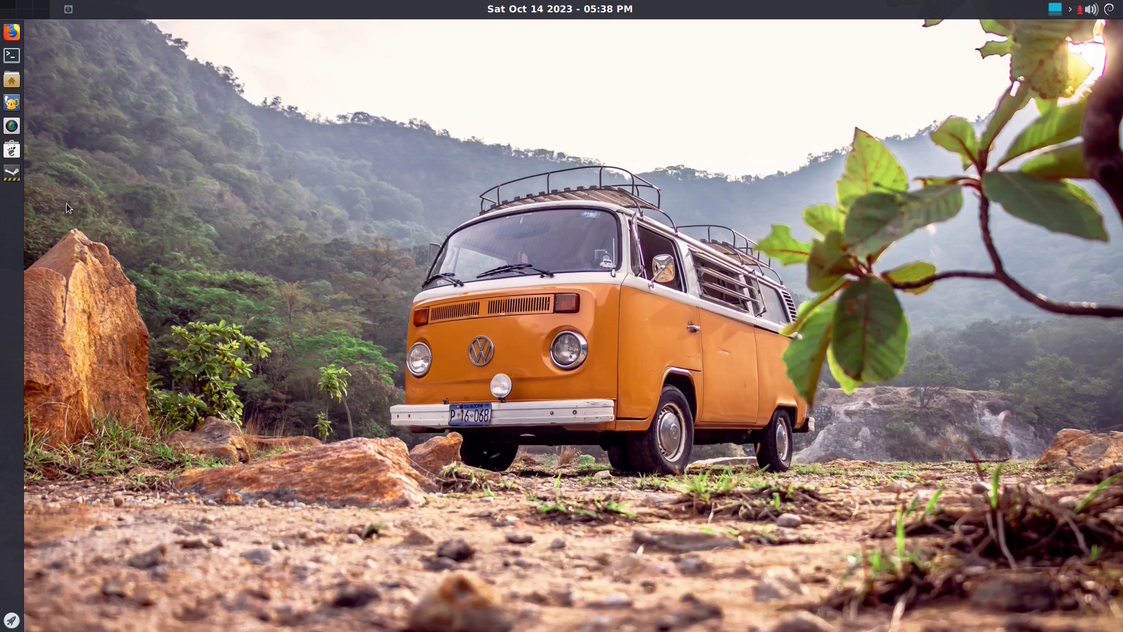
Bring the neofetch terminal forward, highlight its DE and WM IceWM lines, then close it.
left_click(11, 126)
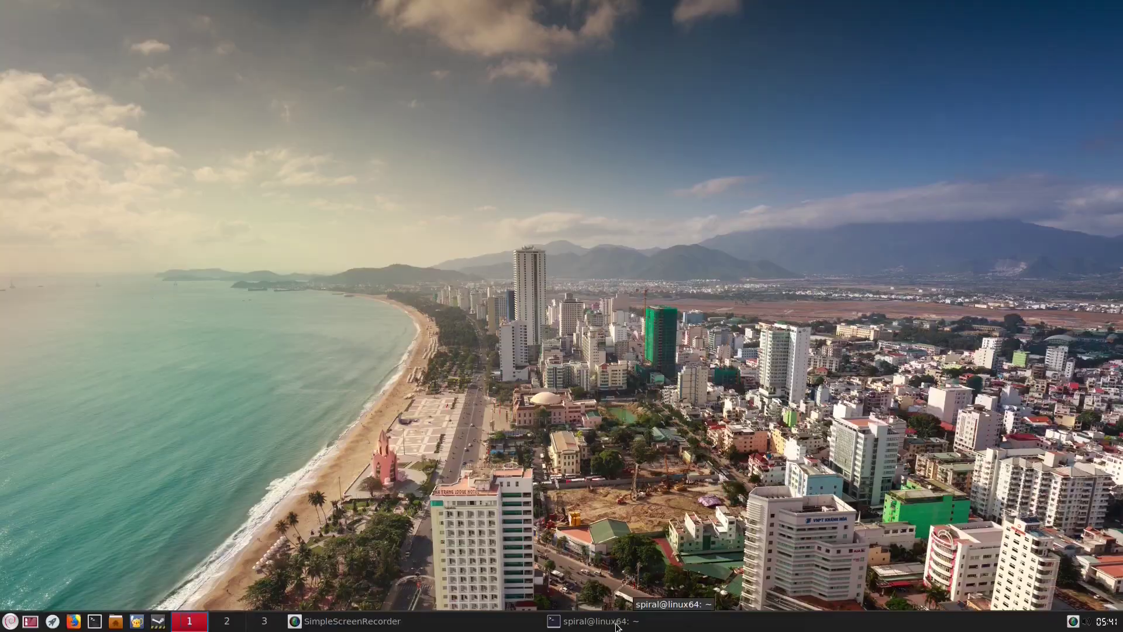
left_click(615, 624)
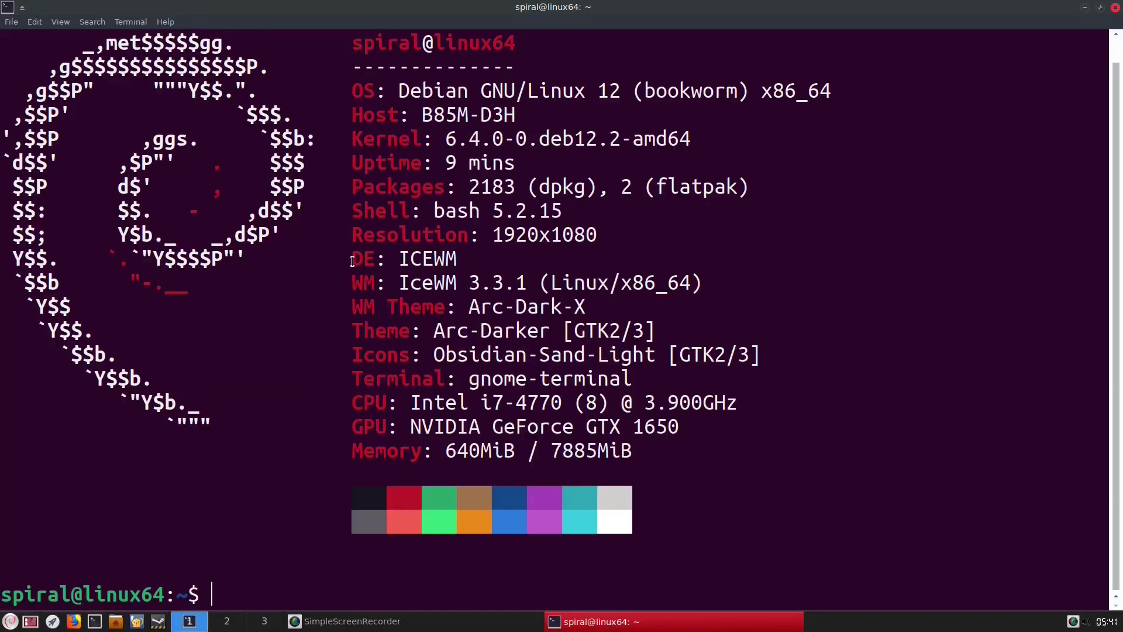
left_click_drag(352, 258, 456, 261)
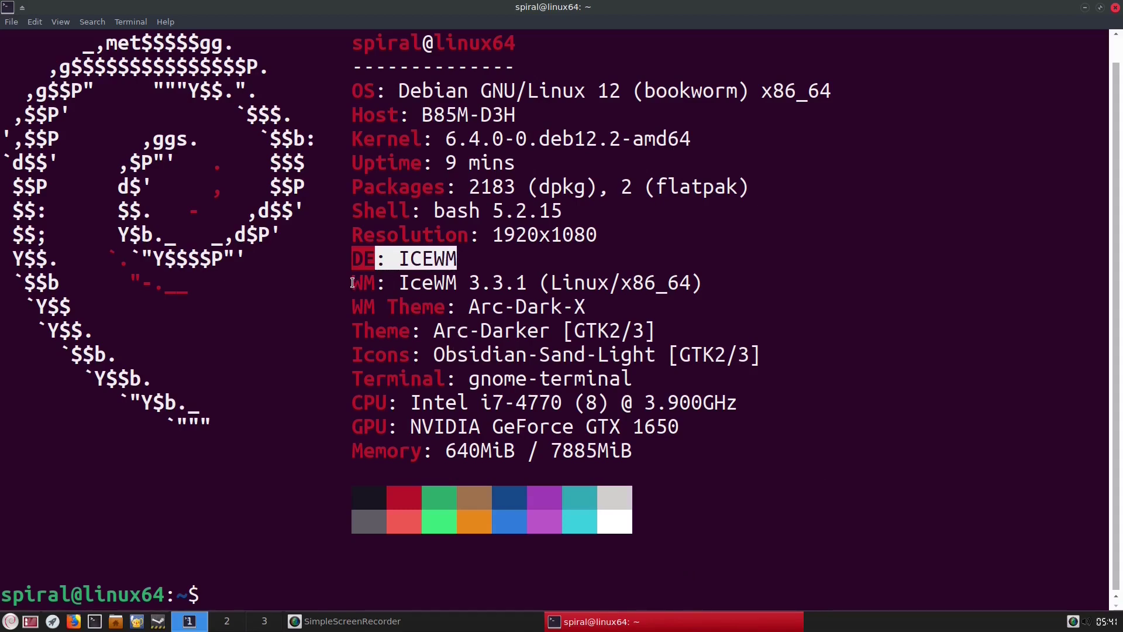
left_click_drag(353, 283, 457, 283)
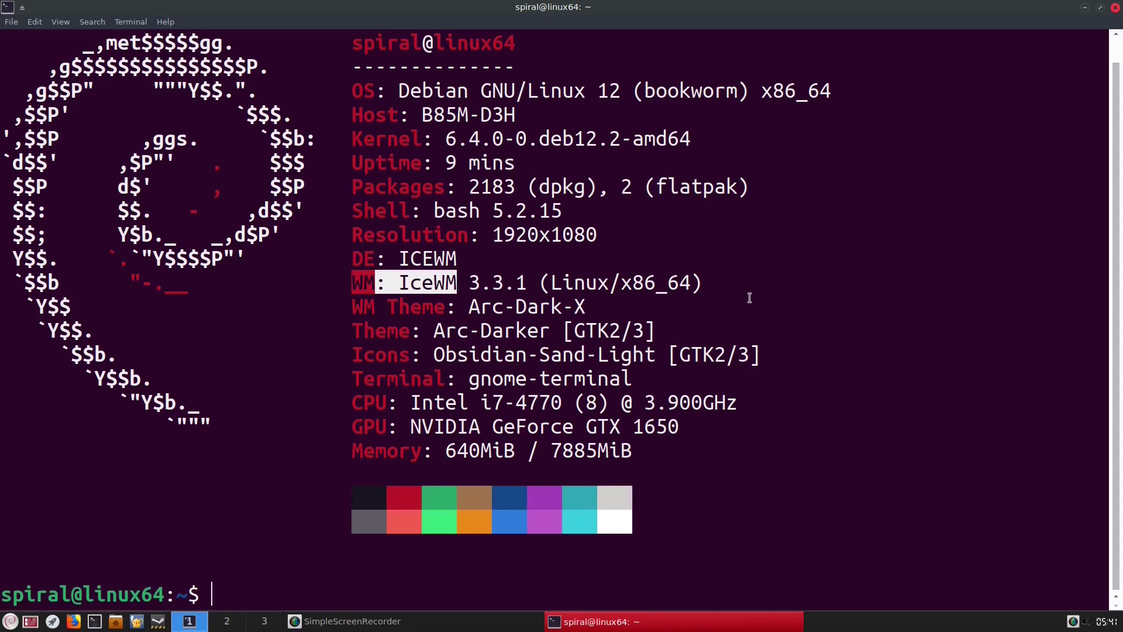
left_click(1115, 8)
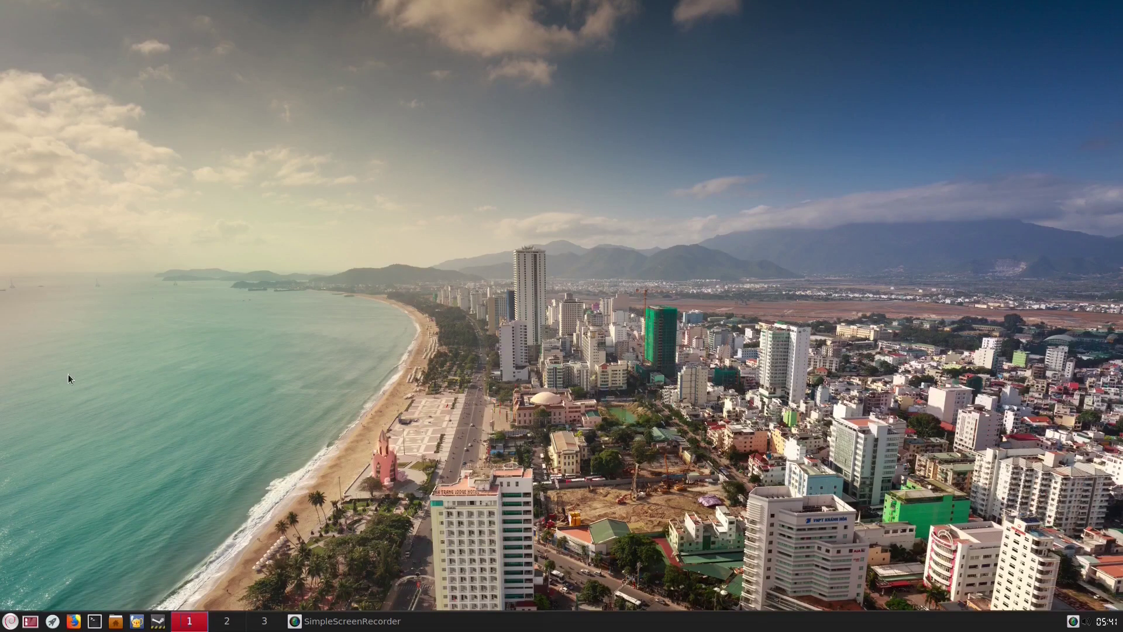
Browse the IceWM application menu categories down to Audio, then close the menu.
left_click(10, 621)
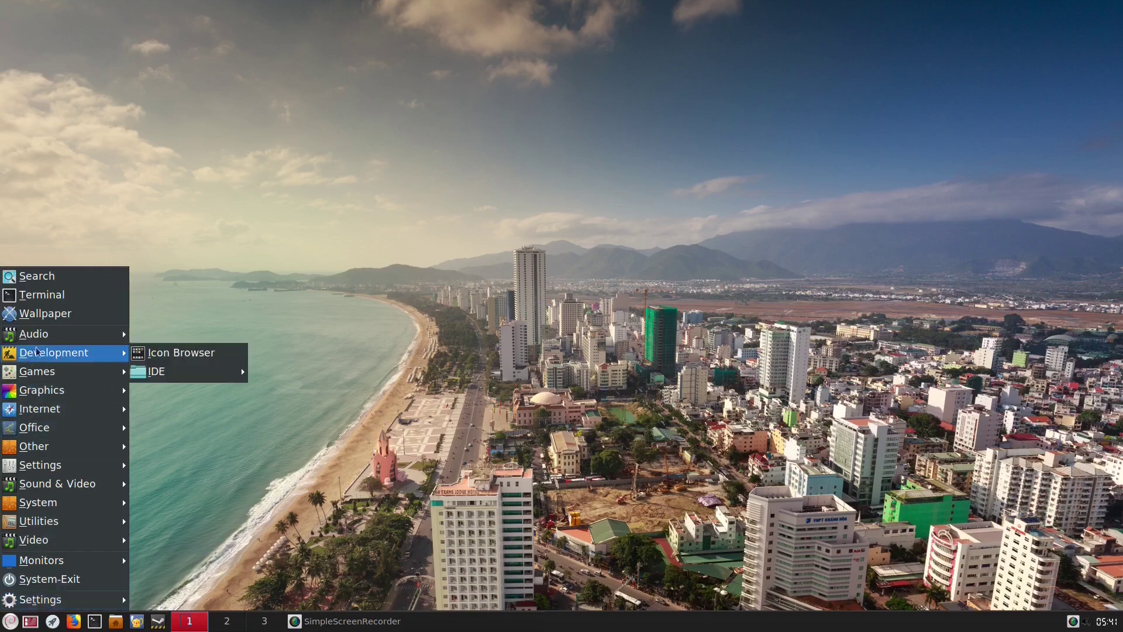
mouse_move(31, 541)
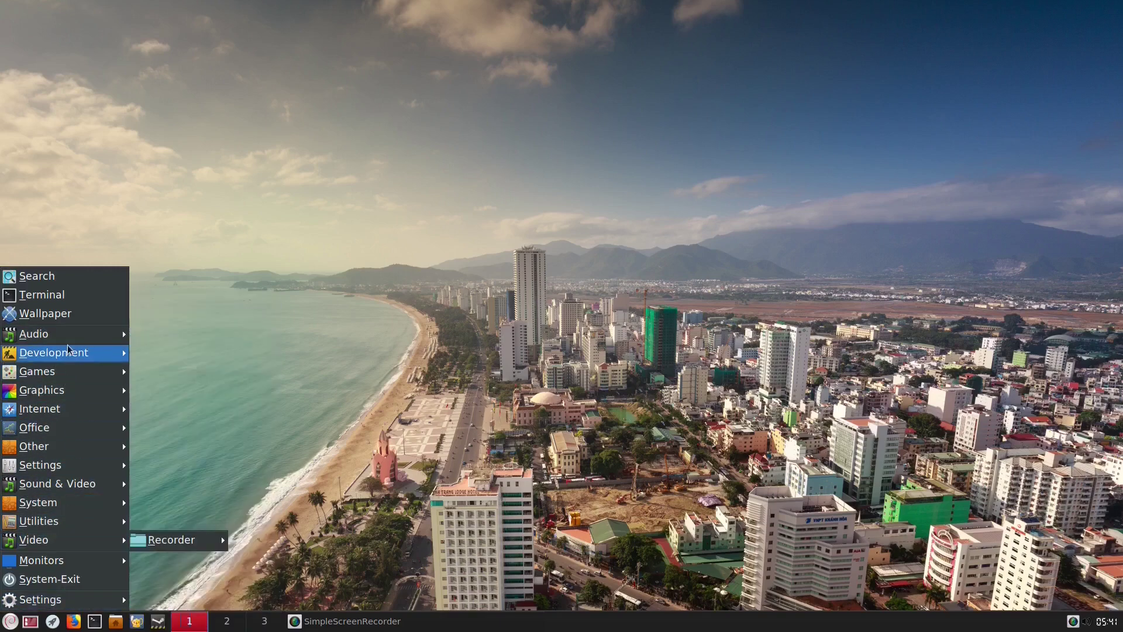
mouse_move(67, 378)
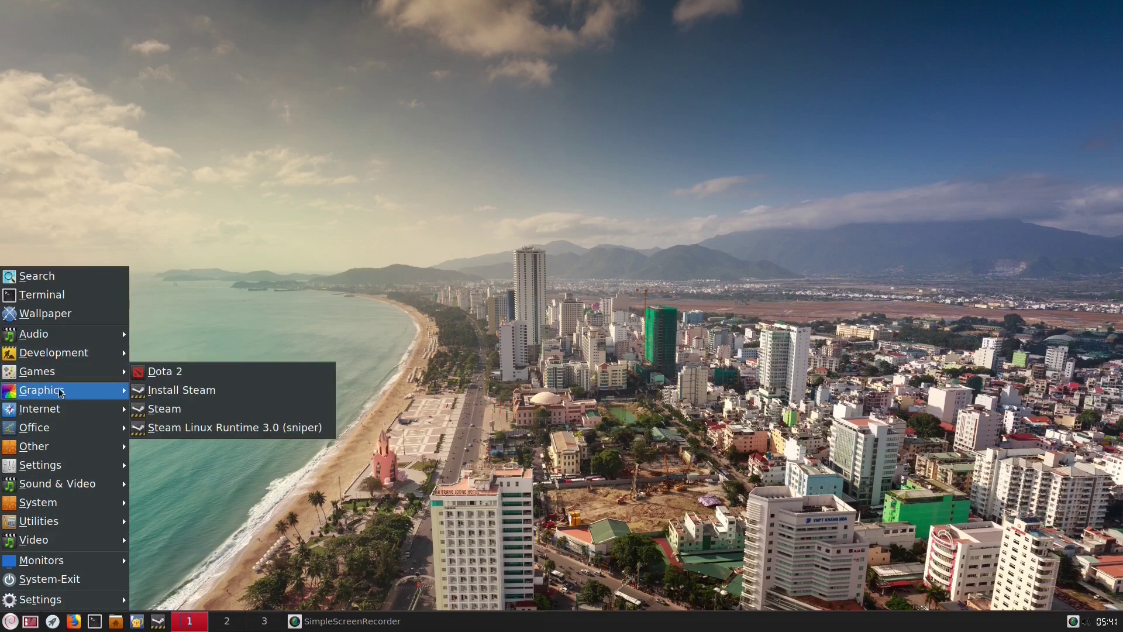
mouse_move(59, 397)
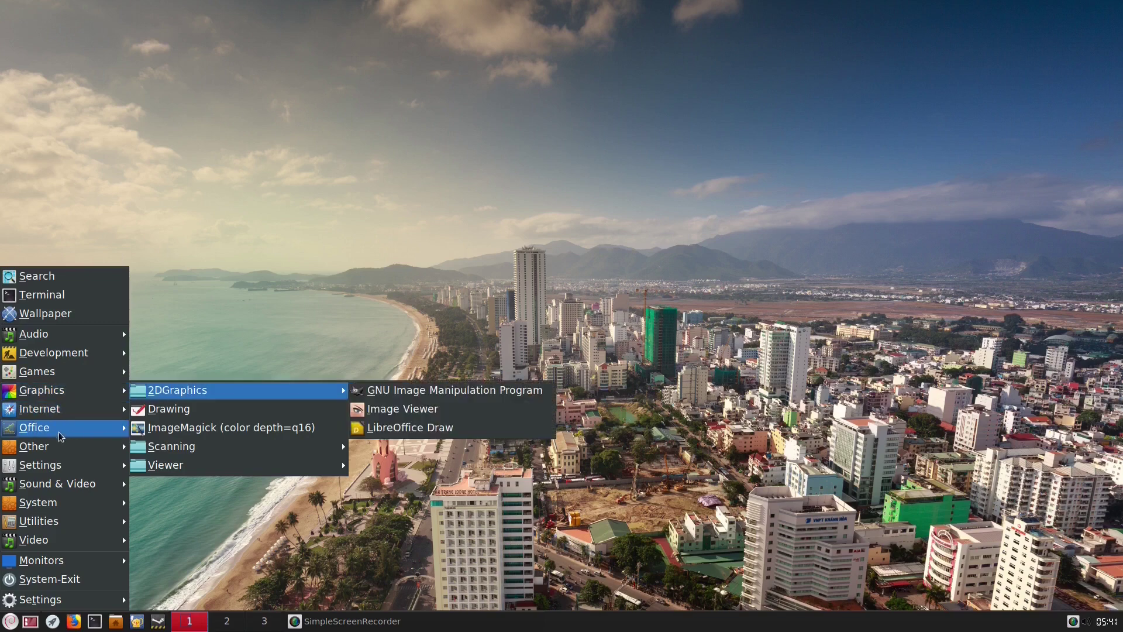
mouse_move(58, 470)
mouse_move(59, 335)
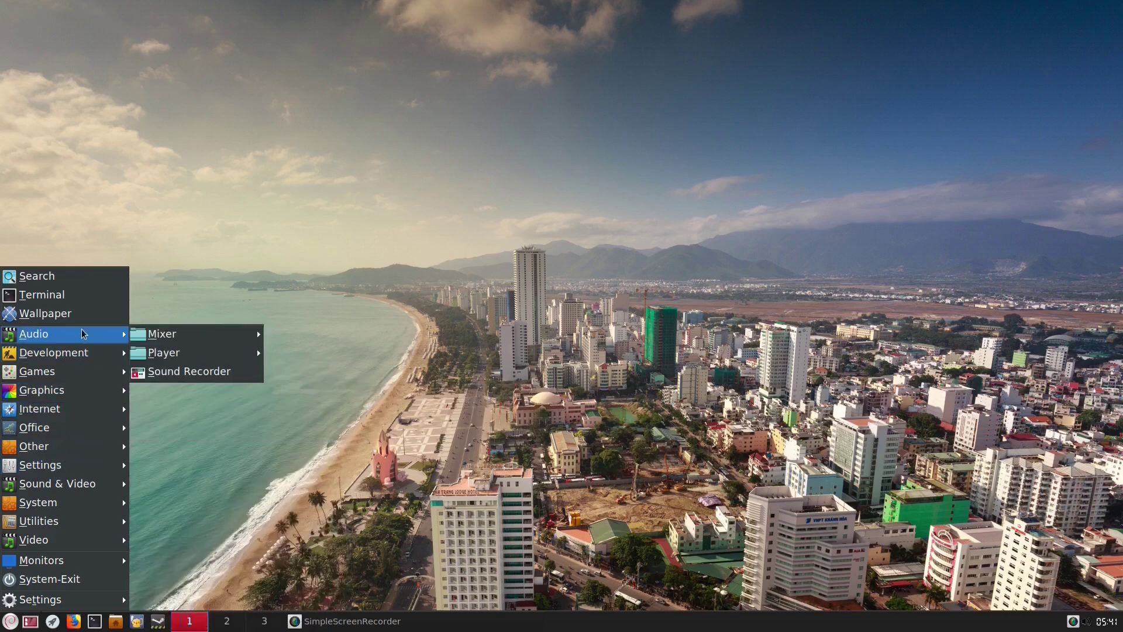
left_click(353, 226)
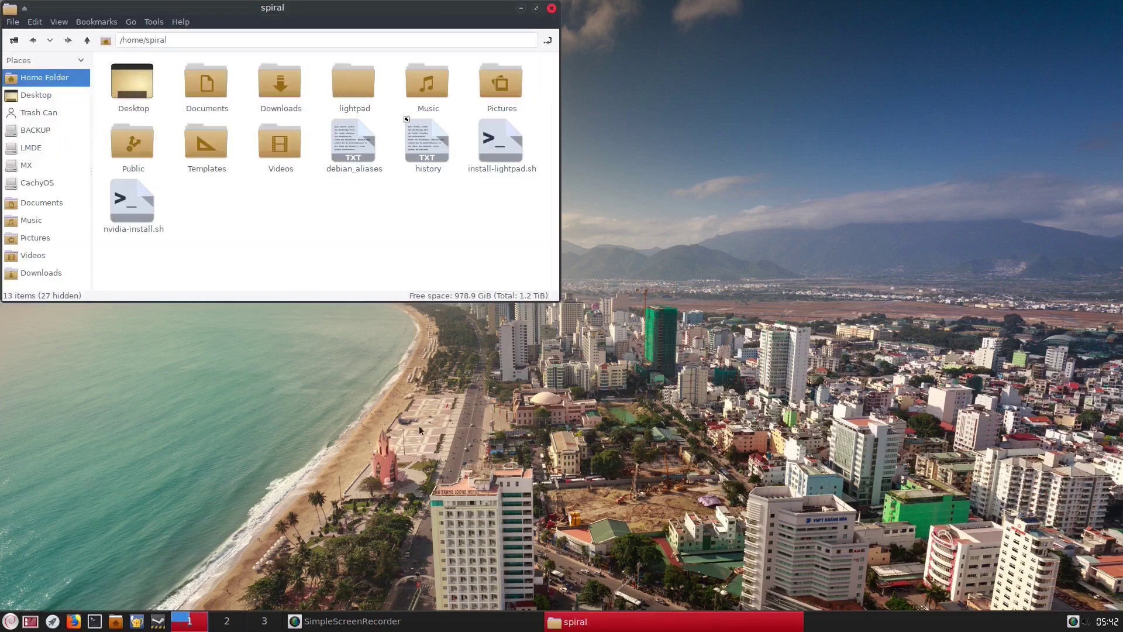
Open nvidia-install.sh in the text editor, close it again, and deselect the file.
right_click(124, 214)
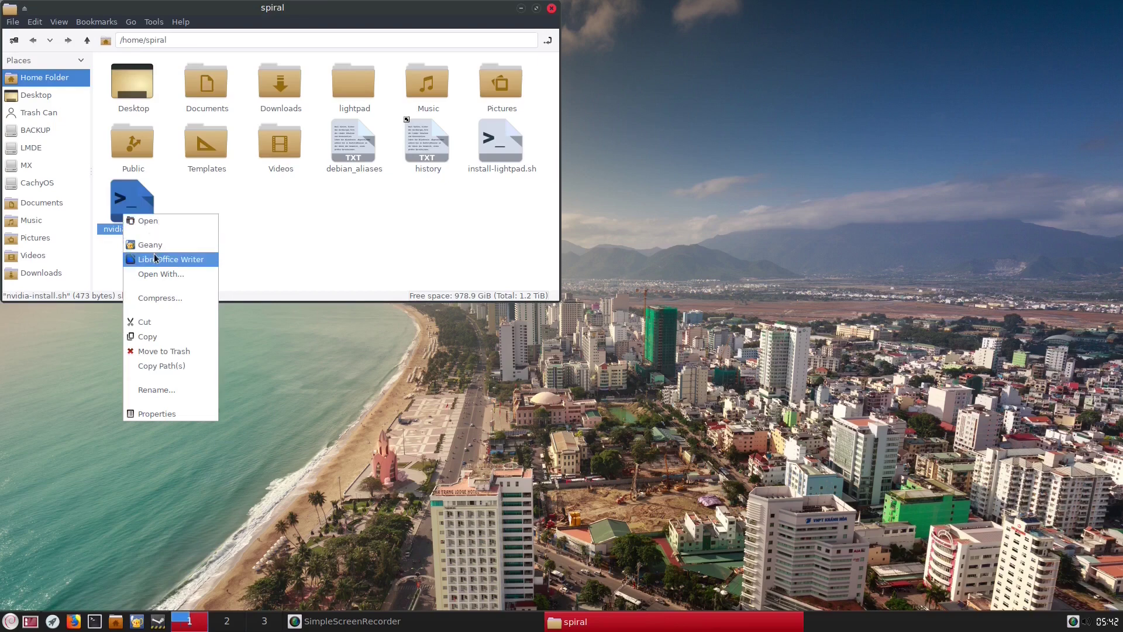
left_click(156, 248)
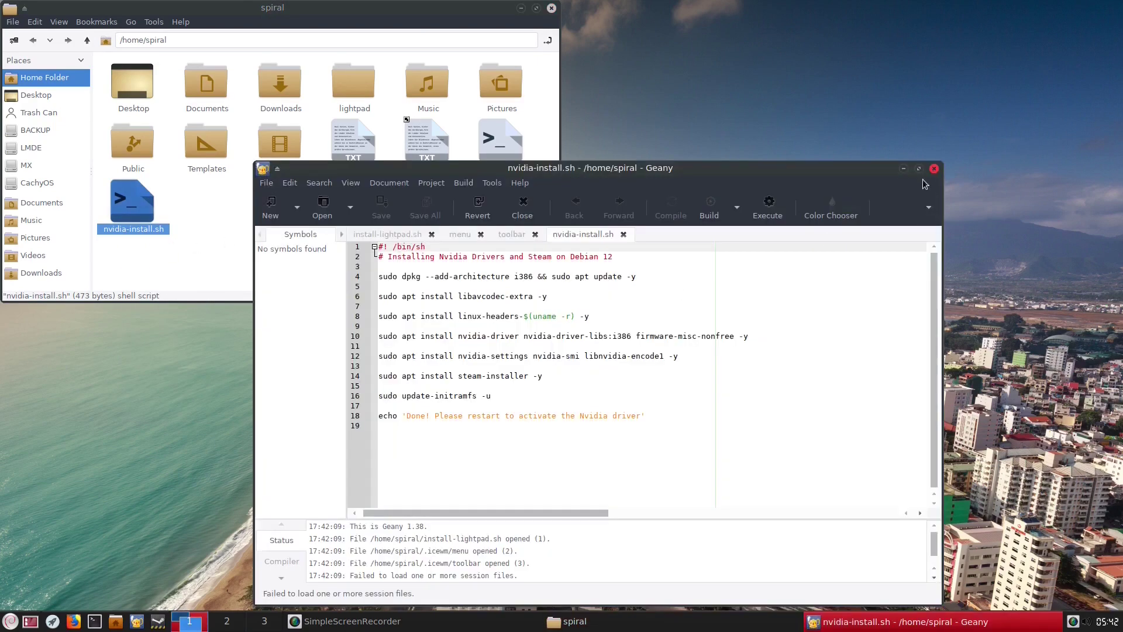
left_click(934, 168)
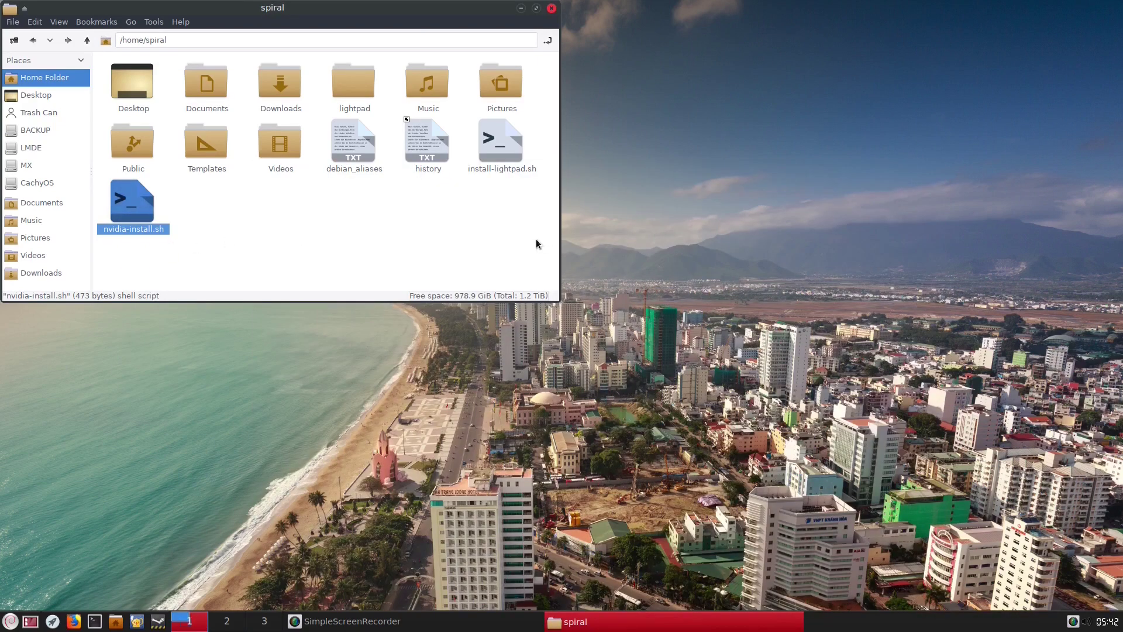
left_click(530, 235)
Open install-lightpad.sh in Geany and maximize the Geany window.
right_click(487, 156)
left_click(501, 184)
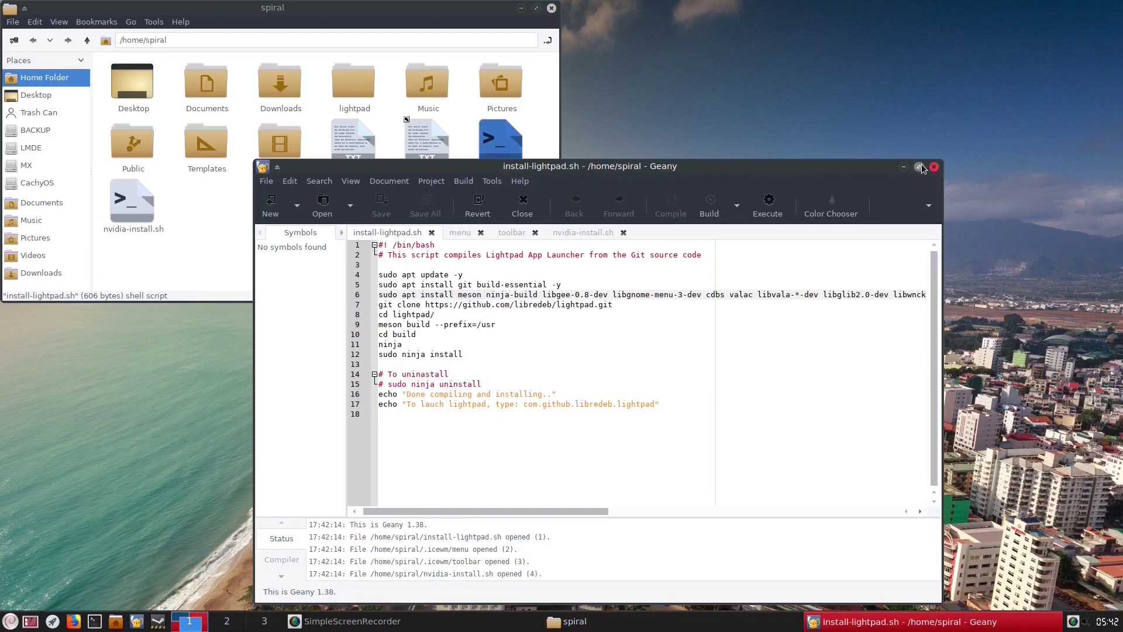
left_click(919, 167)
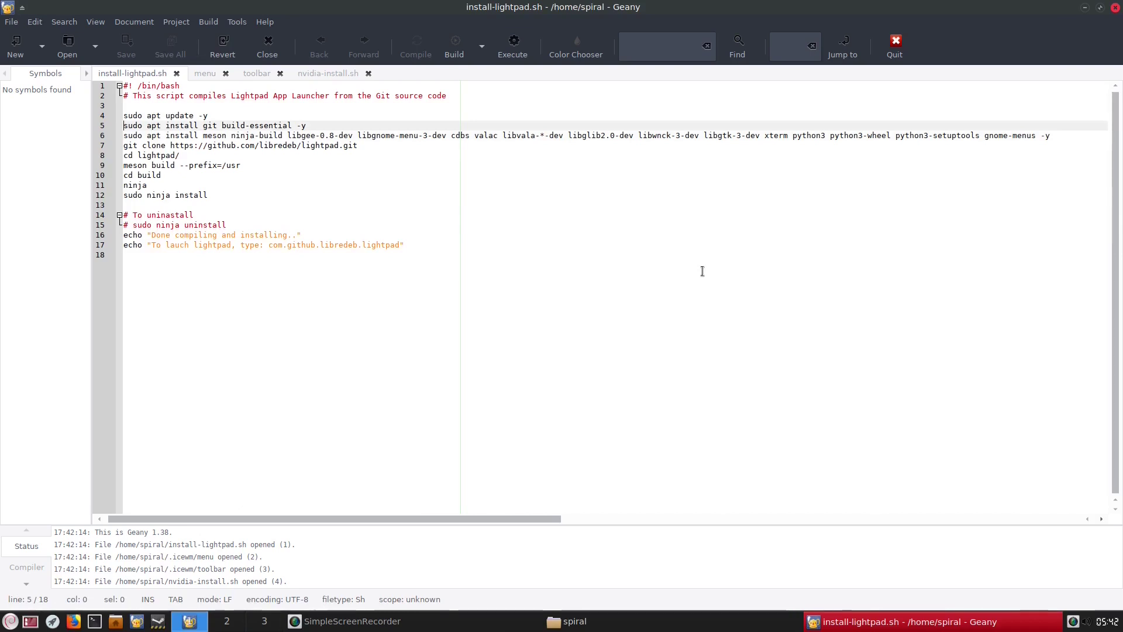
Enlarge the script text with Ctrl++ and move between its top, end and lines 17 and 7.
key("ctrl+plus")
key("ctrl+plus")
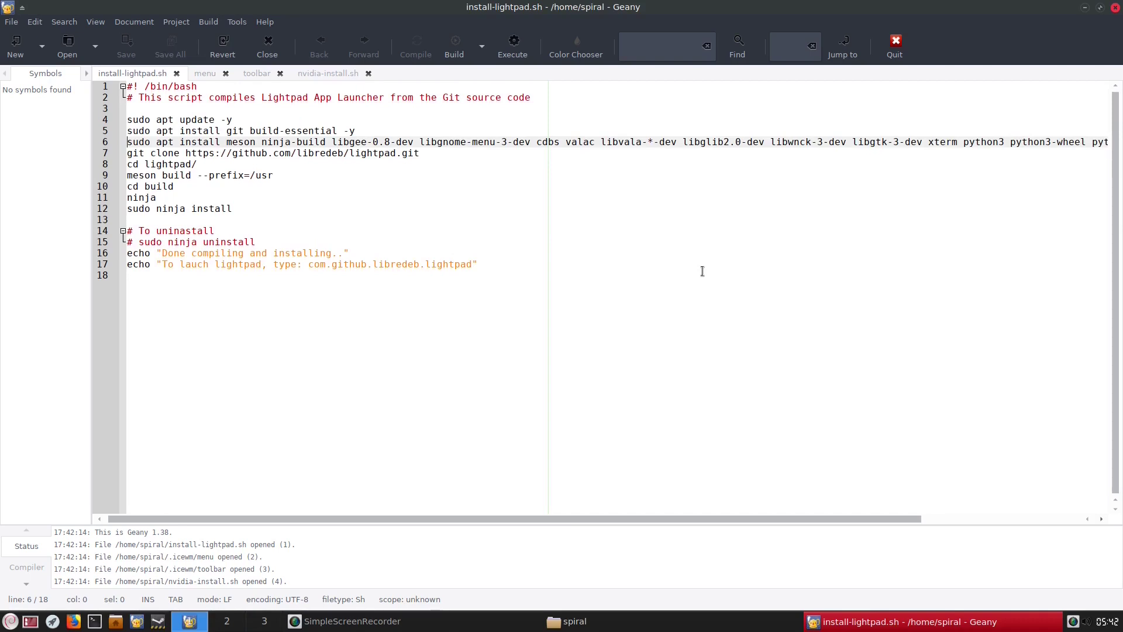
key("Up")
key("Up")
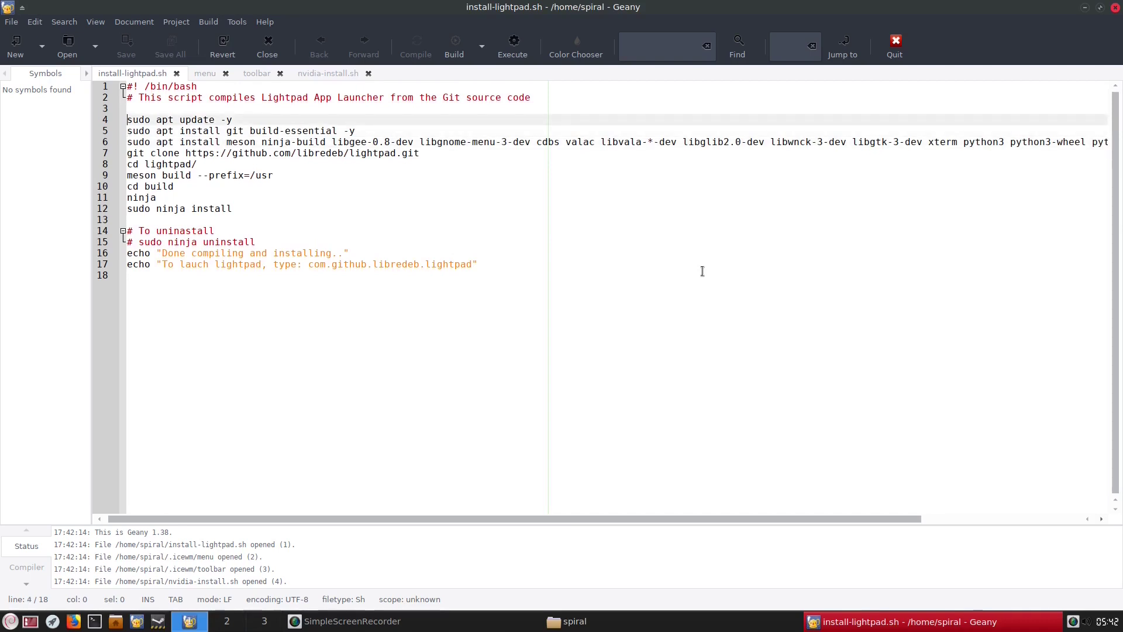
key("ctrl+Home")
key("ctrl+End")
key("Up")
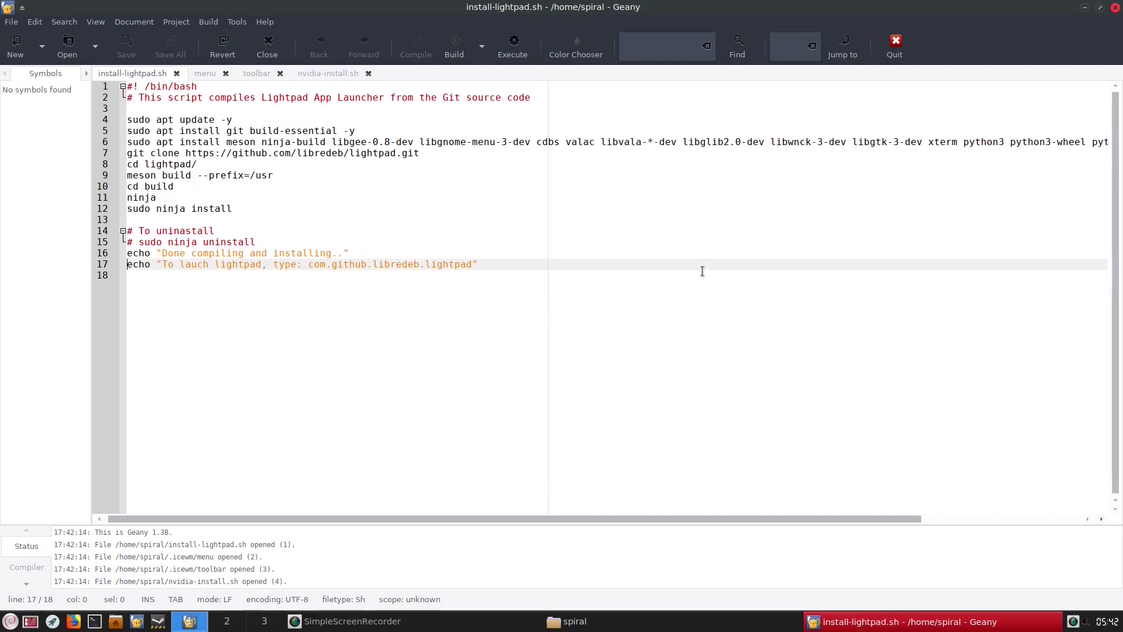
key("Up")
key("Up")
key("Up")
key("Up")
key("Up")
key("Up")
key("Up")
key("Up")
key("Up")
key("Up")
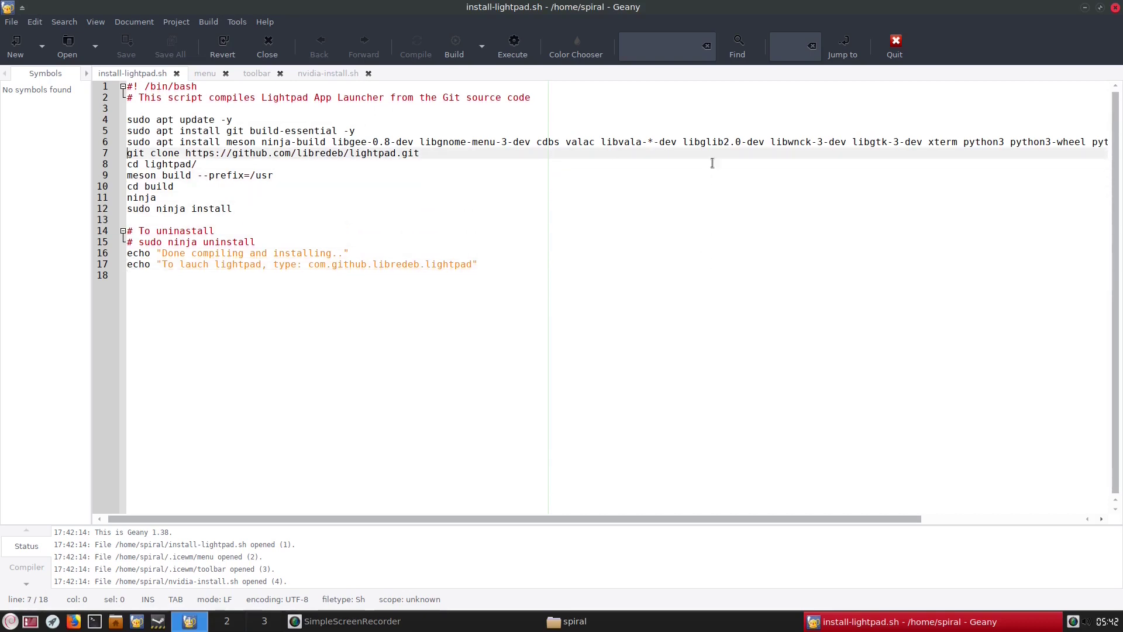
Dismiss the File menu, then close Geany and the spiral file manager window.
left_click(13, 23)
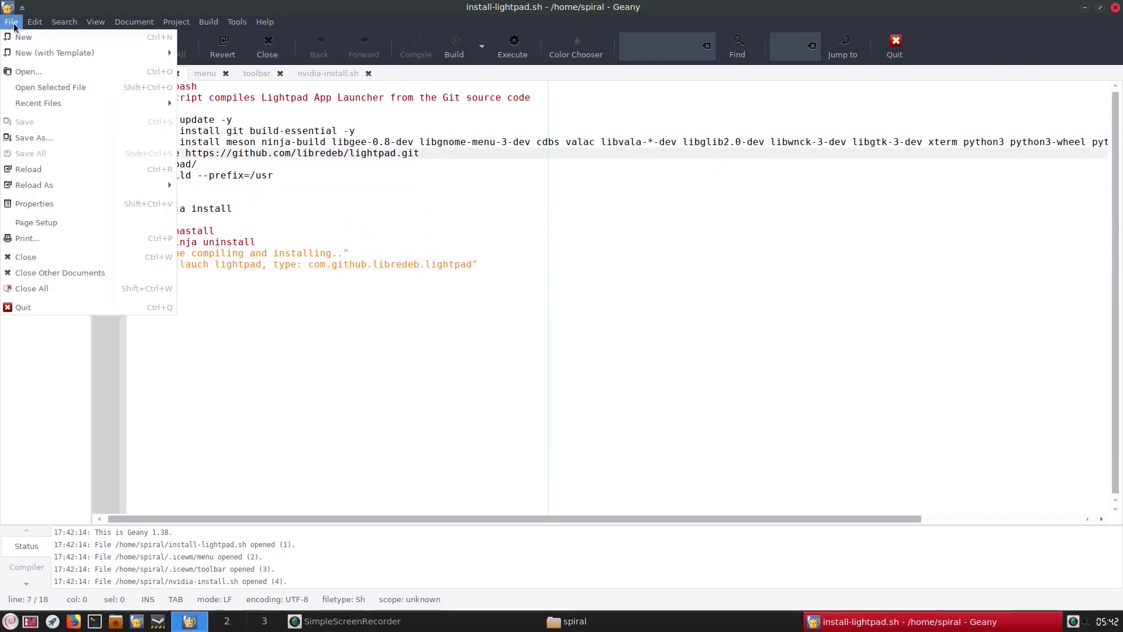
left_click(359, 210)
left_click(1116, 8)
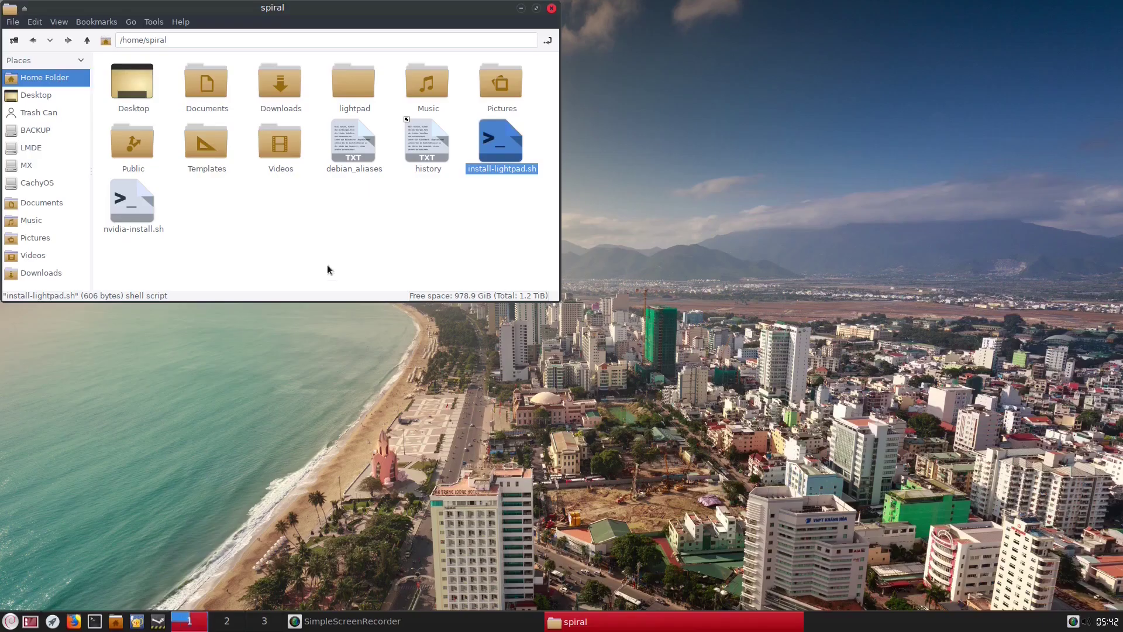
left_click(556, 7)
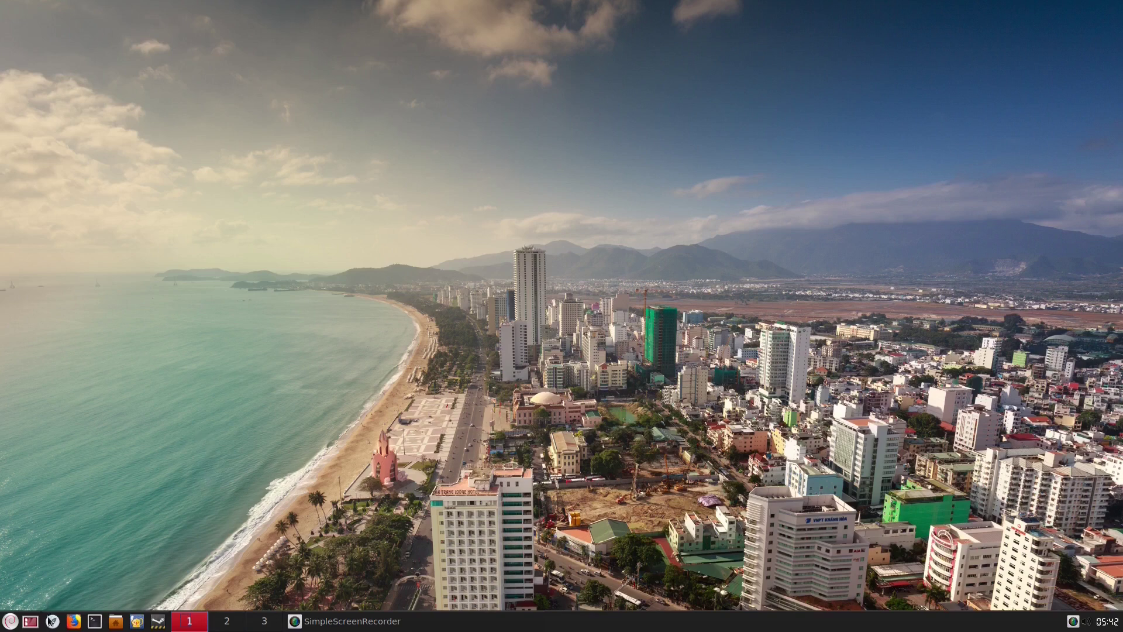
Peek at the application categories, then flip between pages of the full-screen application grid and close it.
left_click(10, 621)
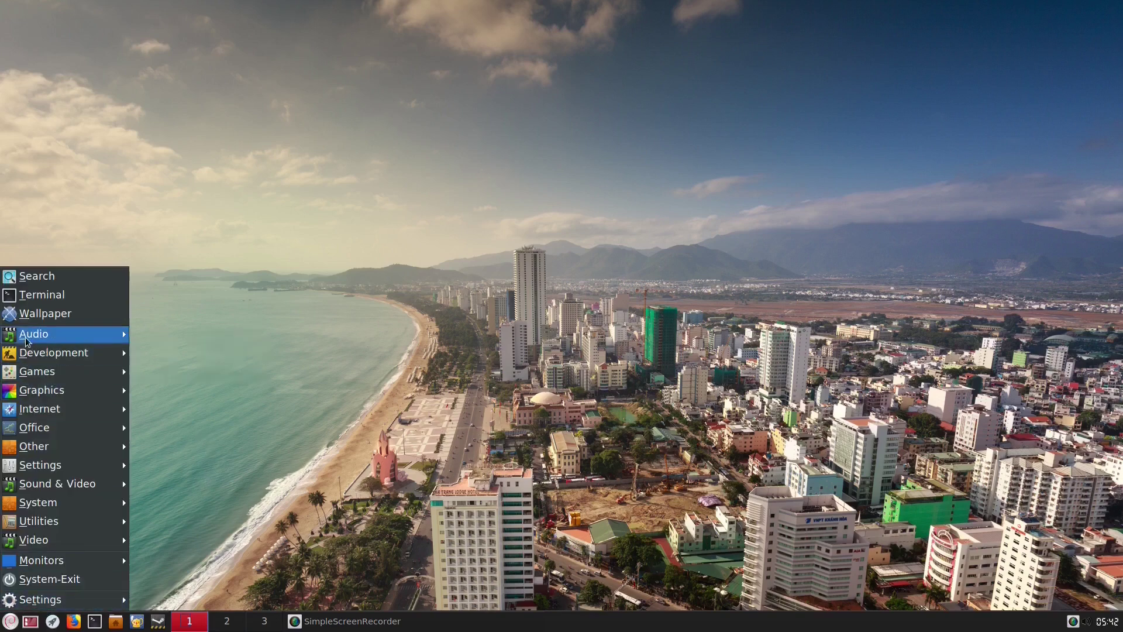
left_click(478, 195)
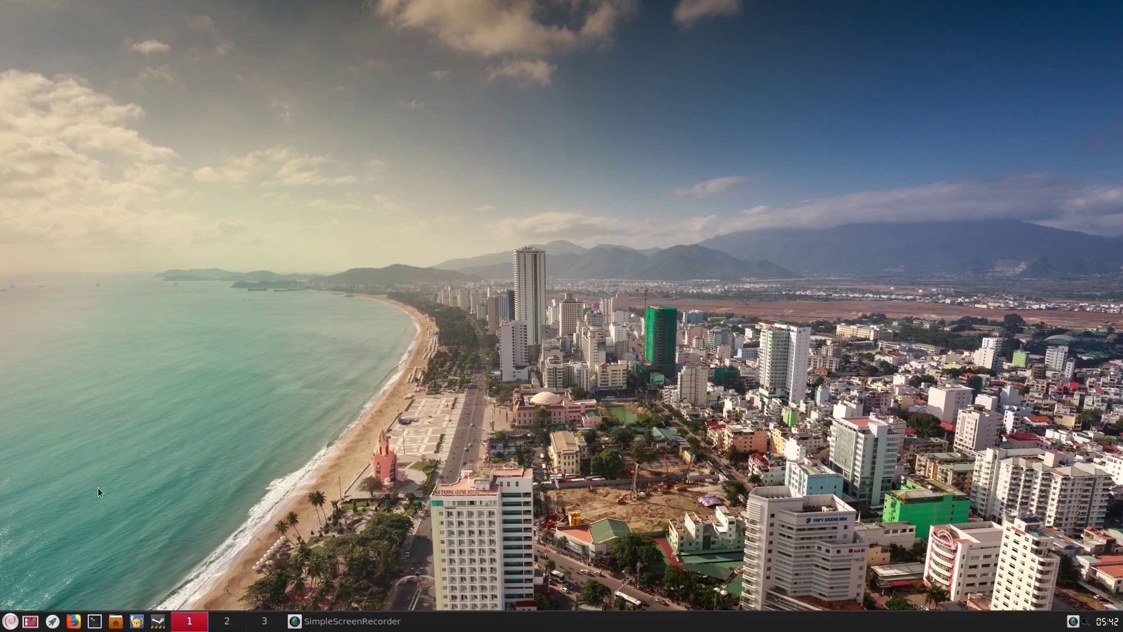
left_click(53, 623)
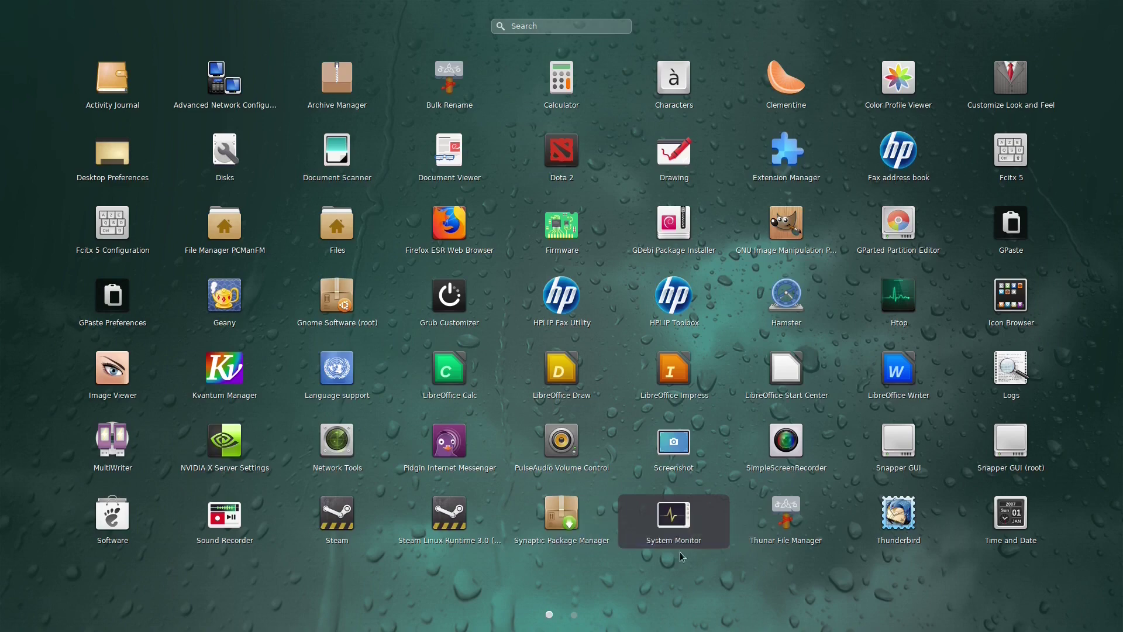
left_click(574, 614)
left_click(549, 615)
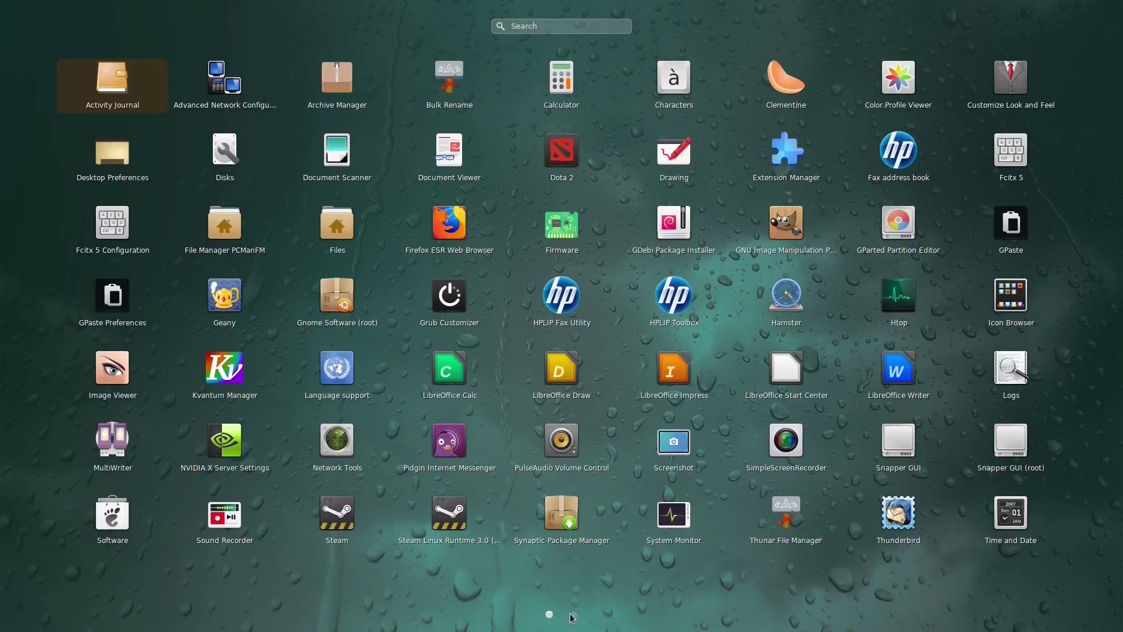
left_click(574, 613)
left_click(550, 616)
left_click(189, 563)
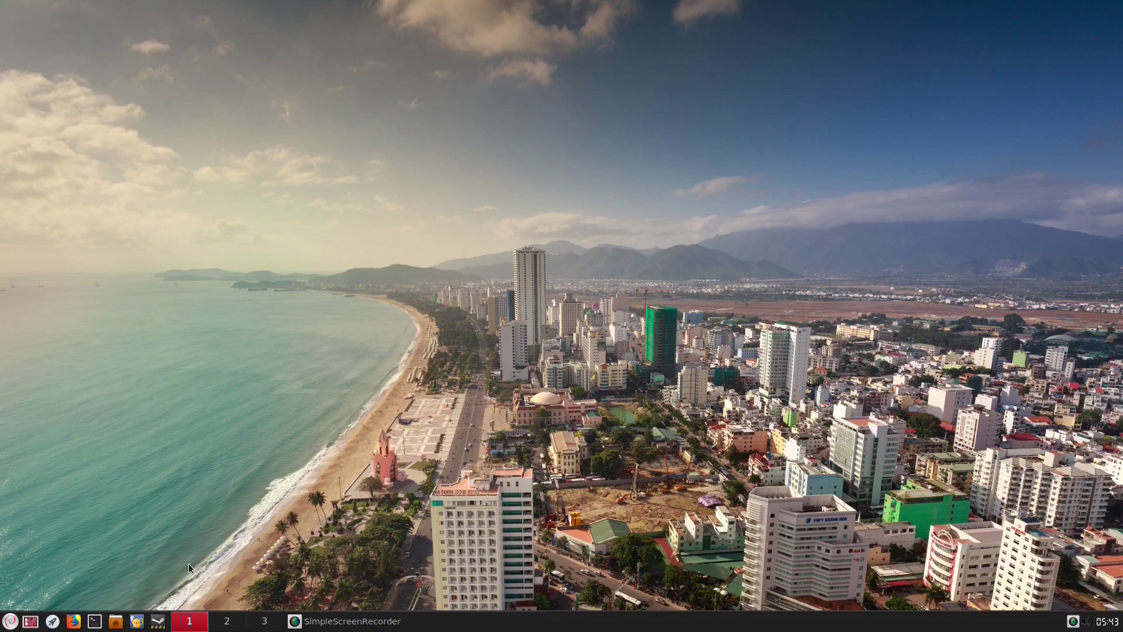
Reopen the application categories list, browse its submenus, and dismiss it.
left_click(10, 621)
mouse_move(60, 522)
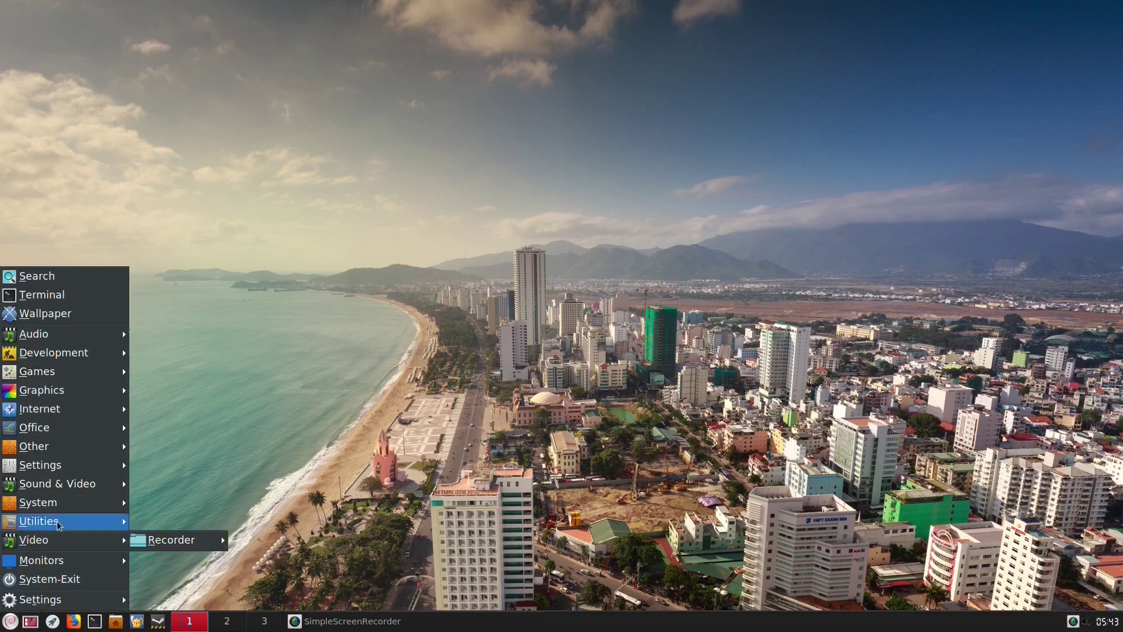
mouse_move(65, 428)
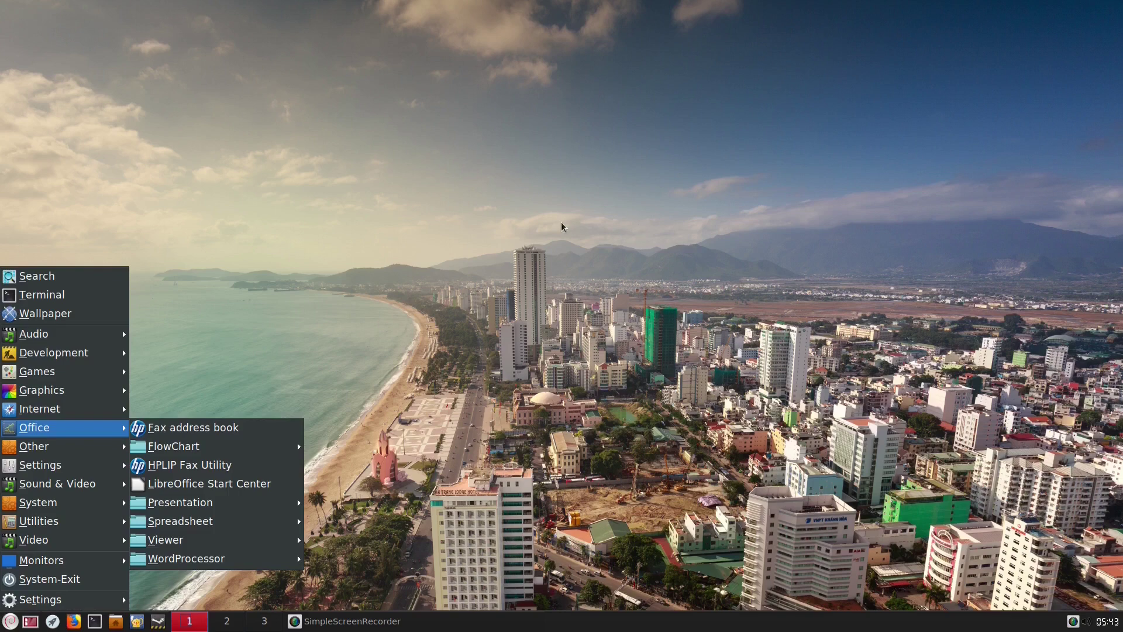
left_click(404, 272)
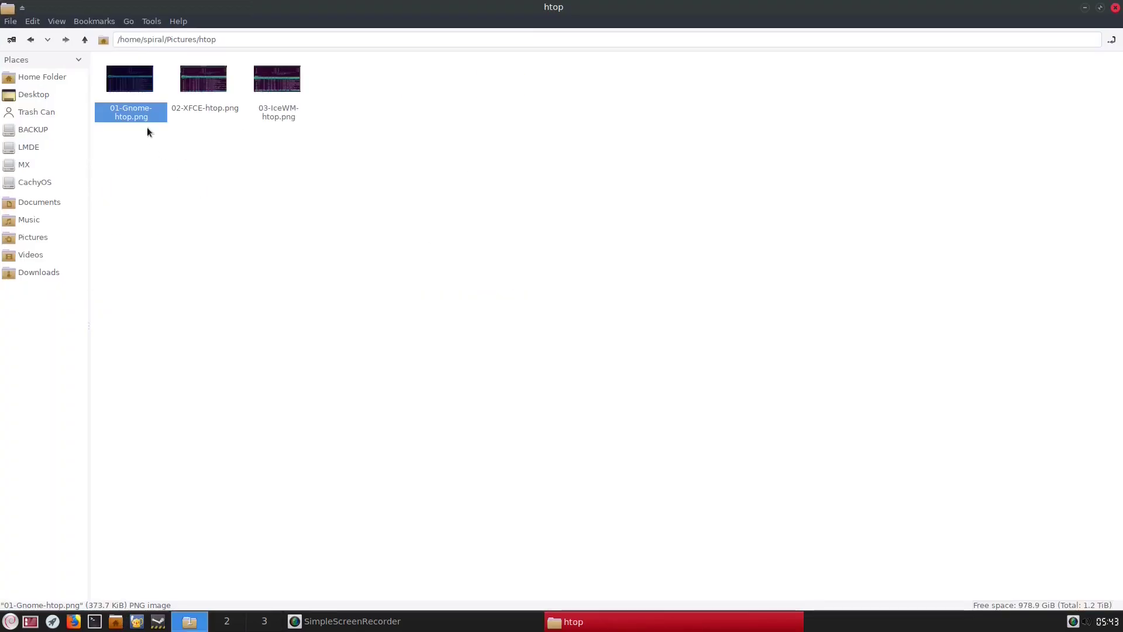
Bring up the context actions for 01-Gnome-htop.png.
right_click(134, 85)
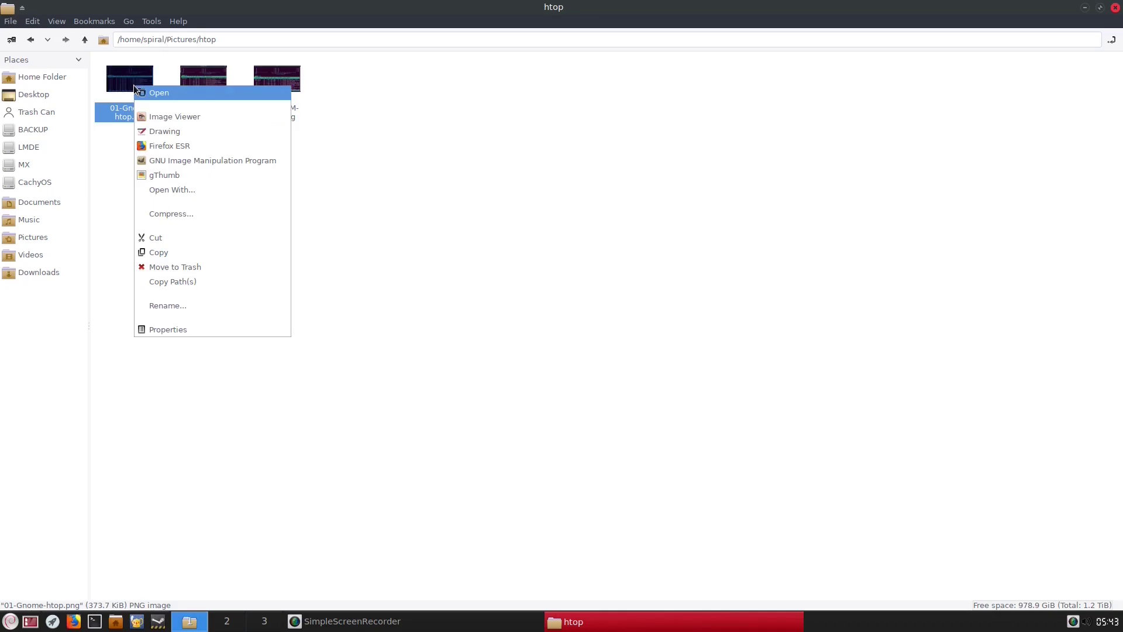
left_click(156, 119)
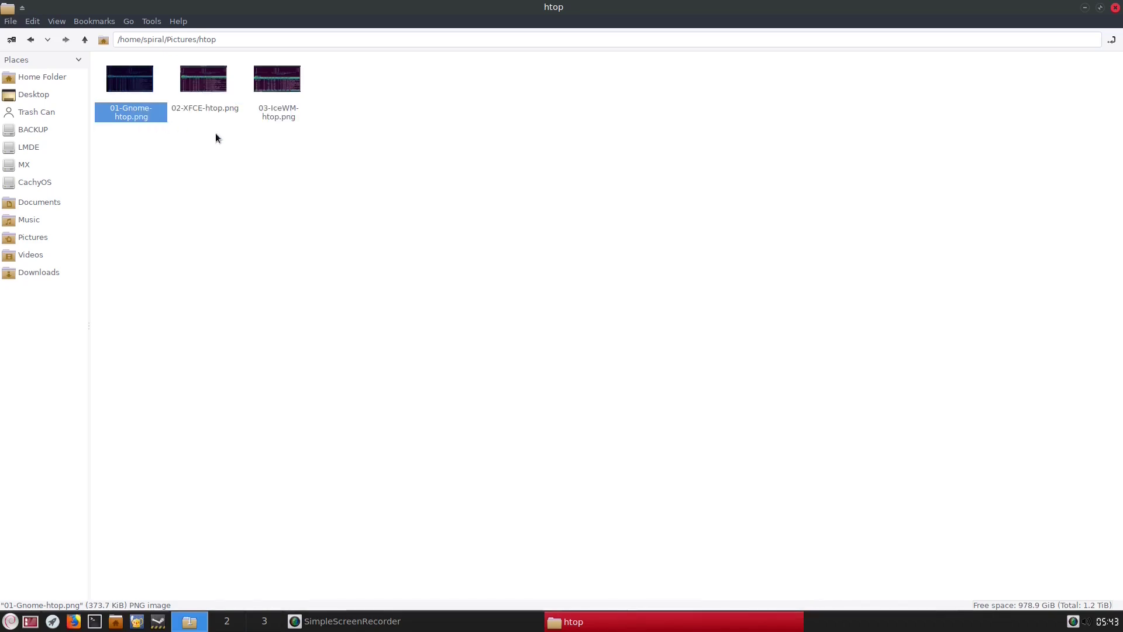
double_click(275, 165)
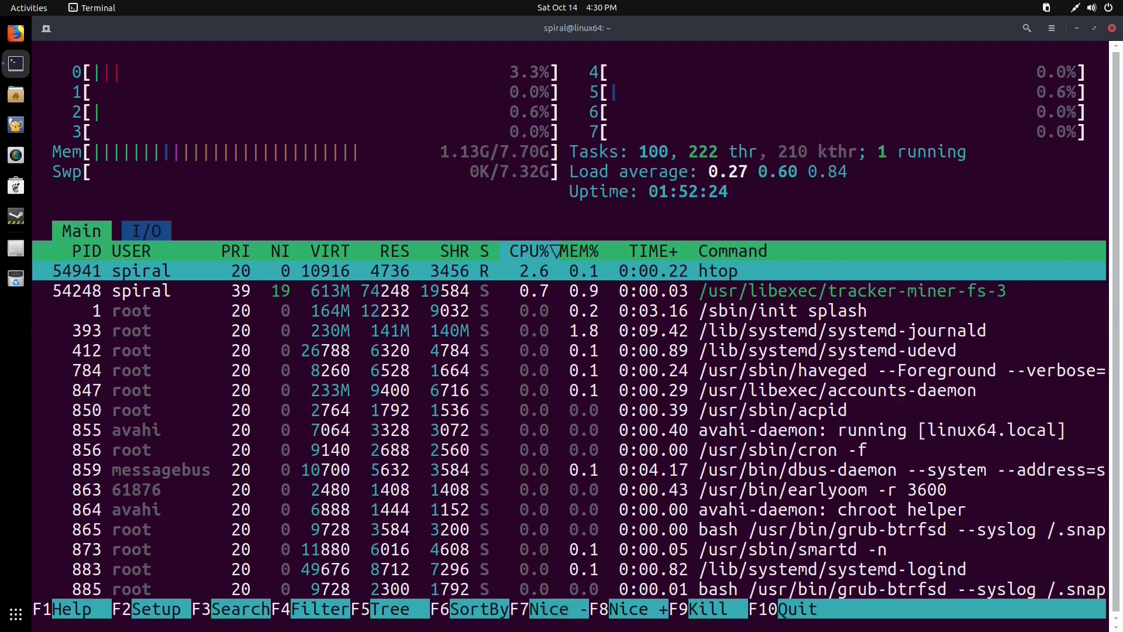
key("Right")
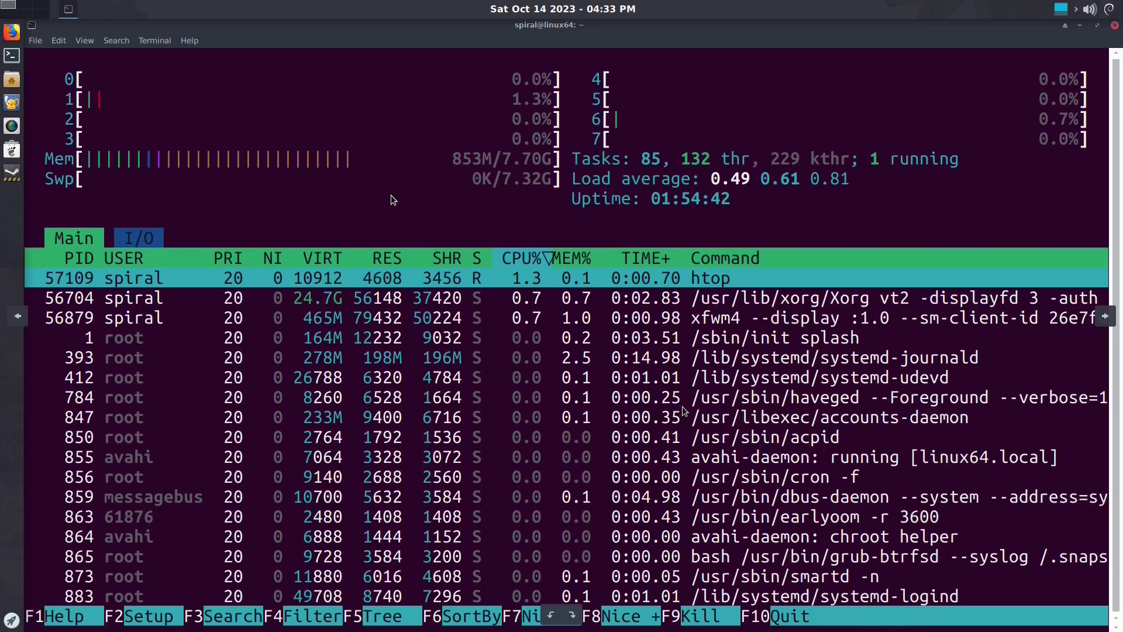
key("Right")
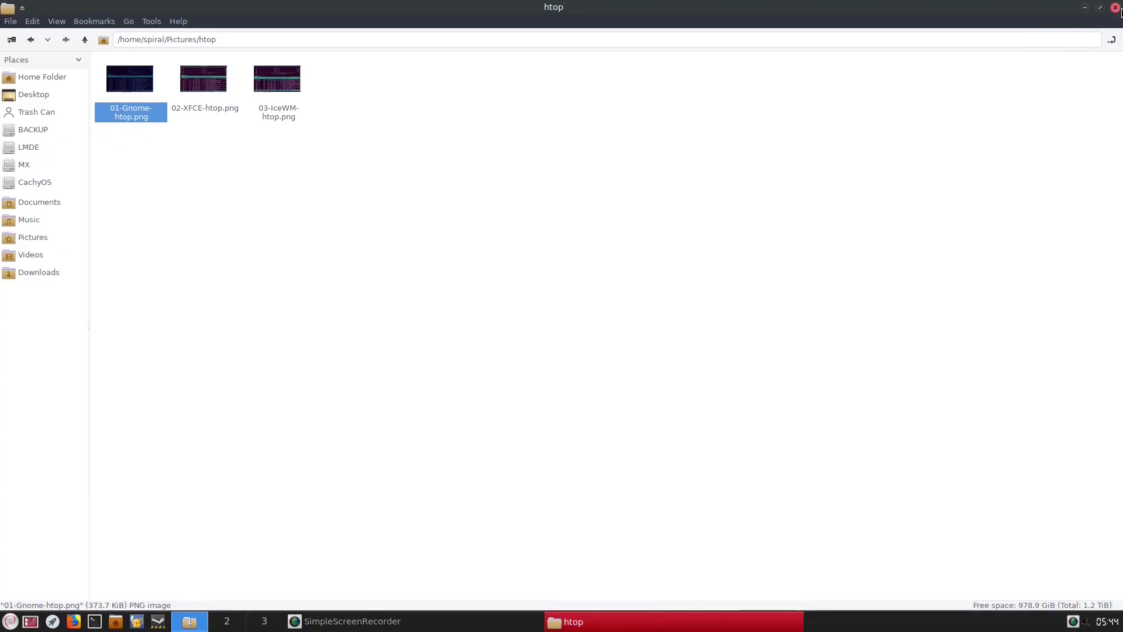
left_click(1112, 16)
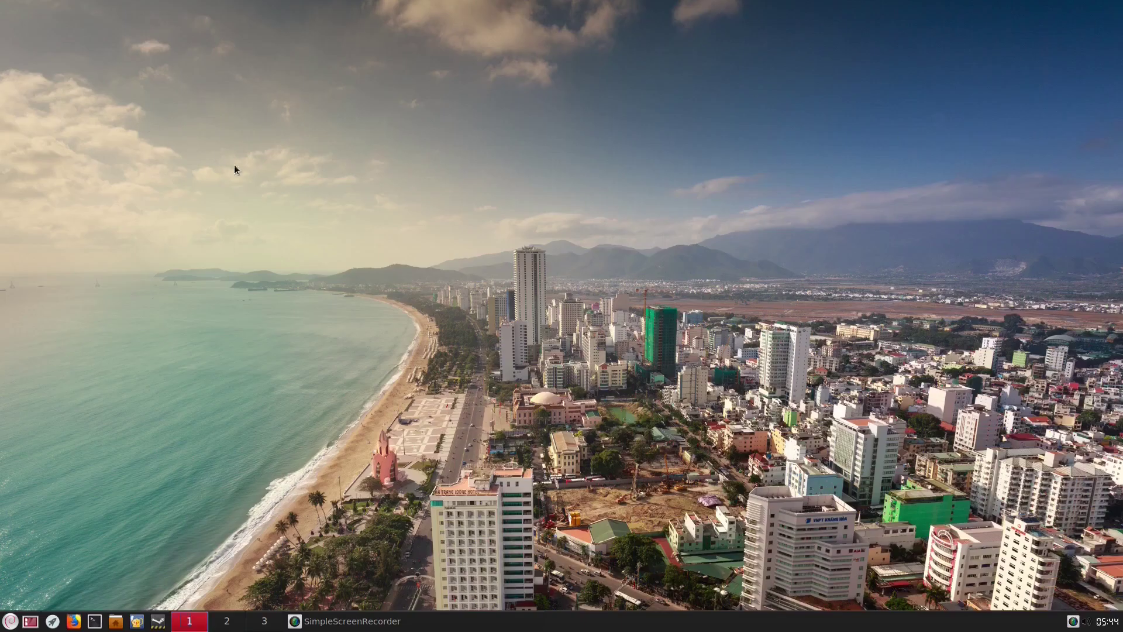
Apply the Pup-delite theme from the desktop menu's Settings > Themes.
right_click(250, 165)
mouse_move(321, 499)
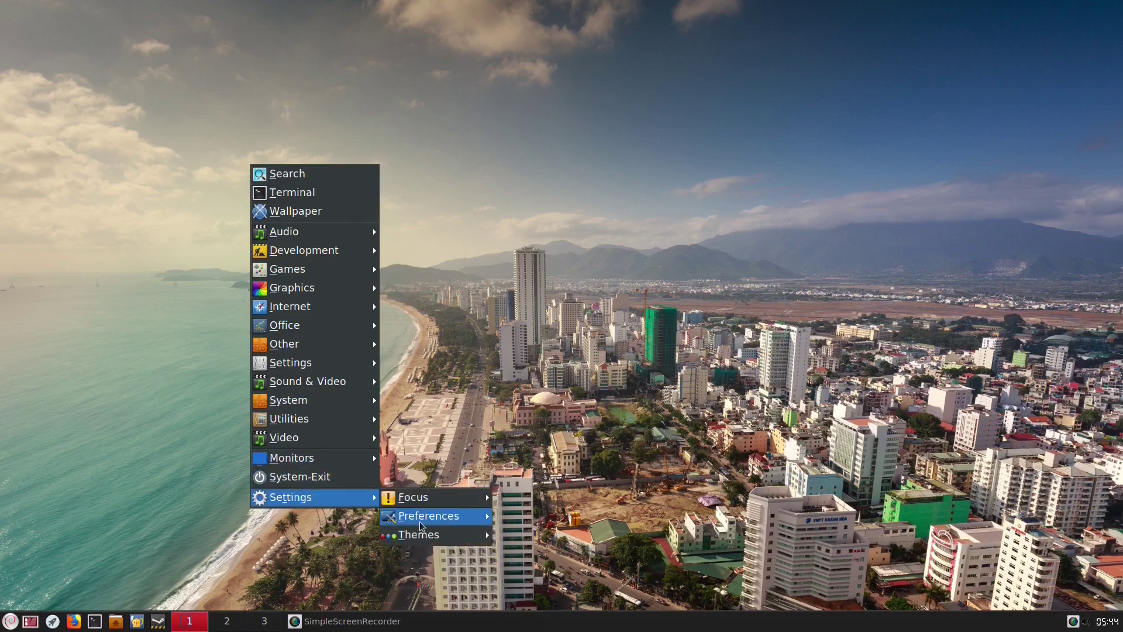
mouse_move(450, 540)
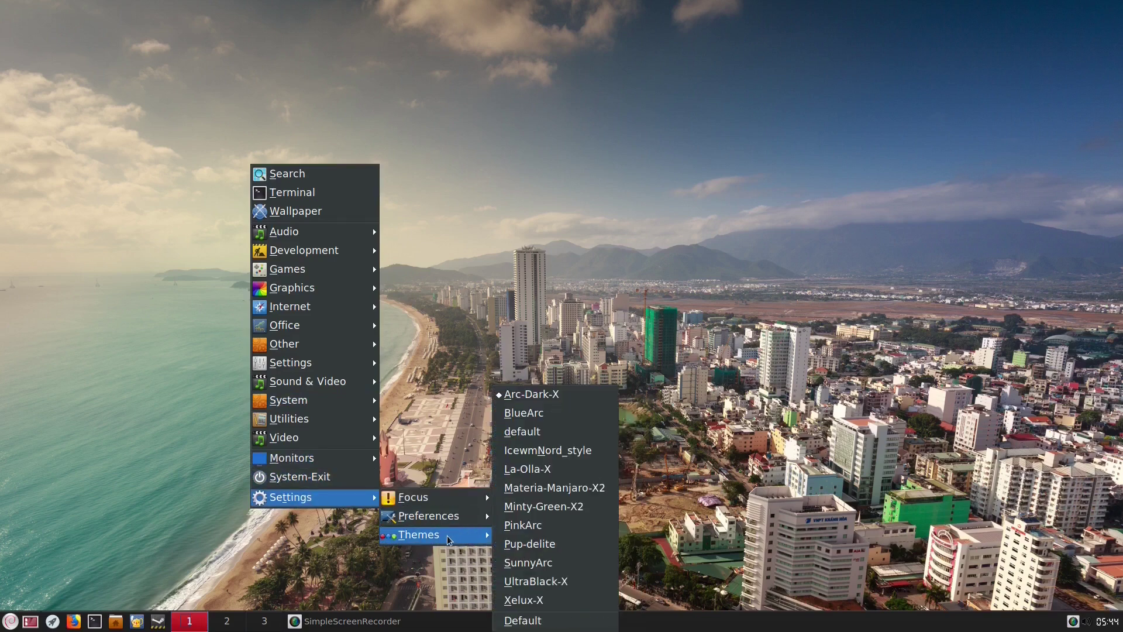
left_click(530, 543)
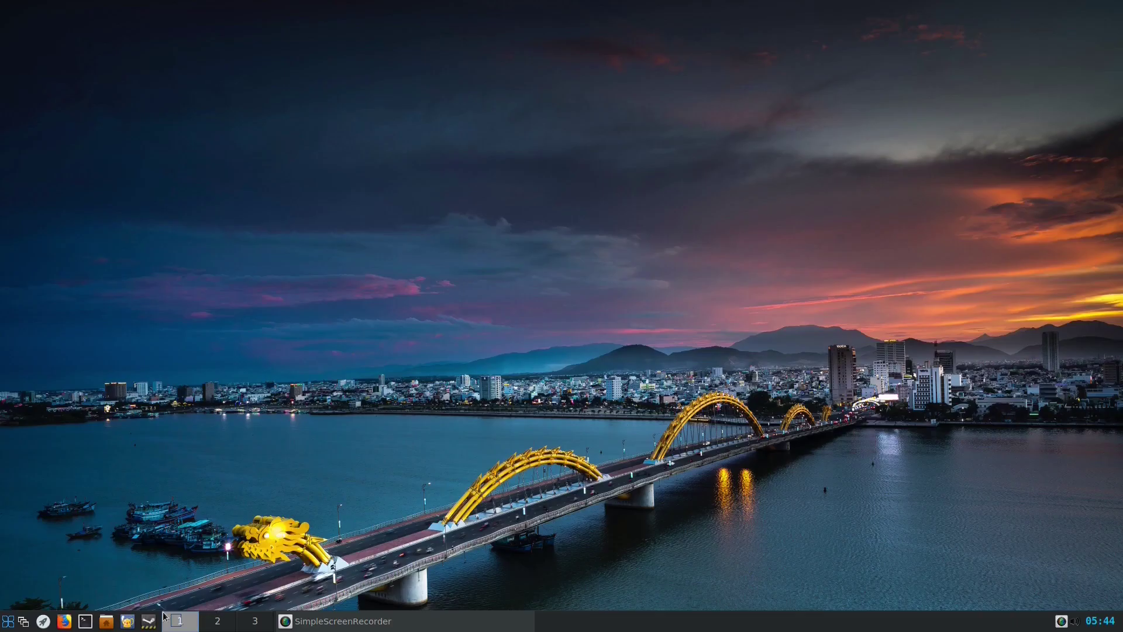
Open the home folder in the file manager, restore it to a smaller window, and centre it.
left_click(116, 623)
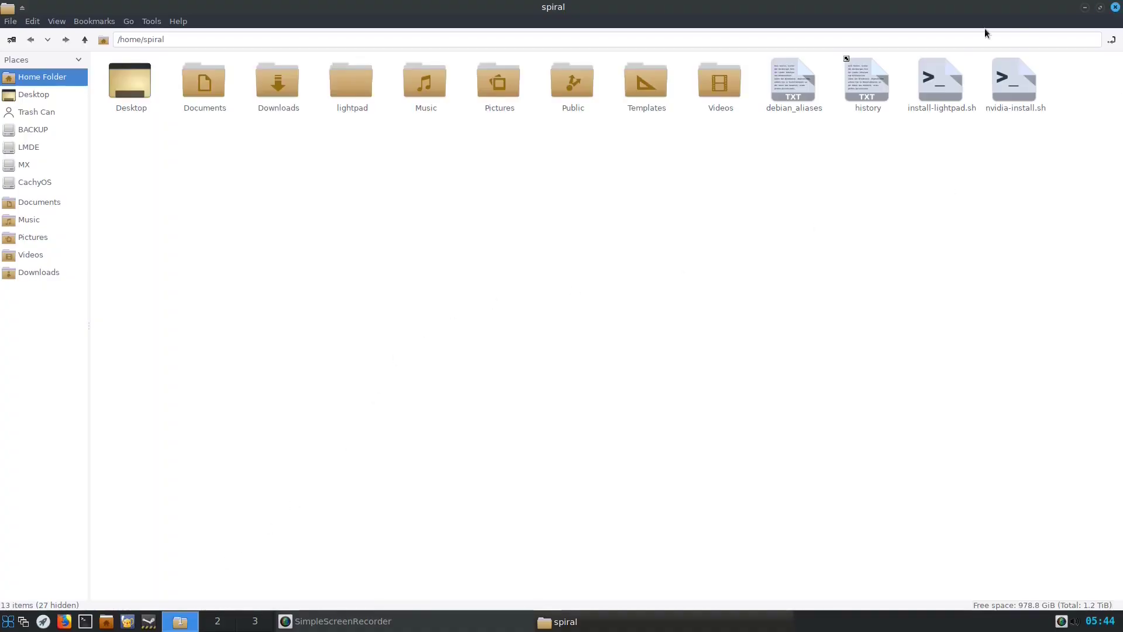
left_click_drag(909, 13, 790, 156)
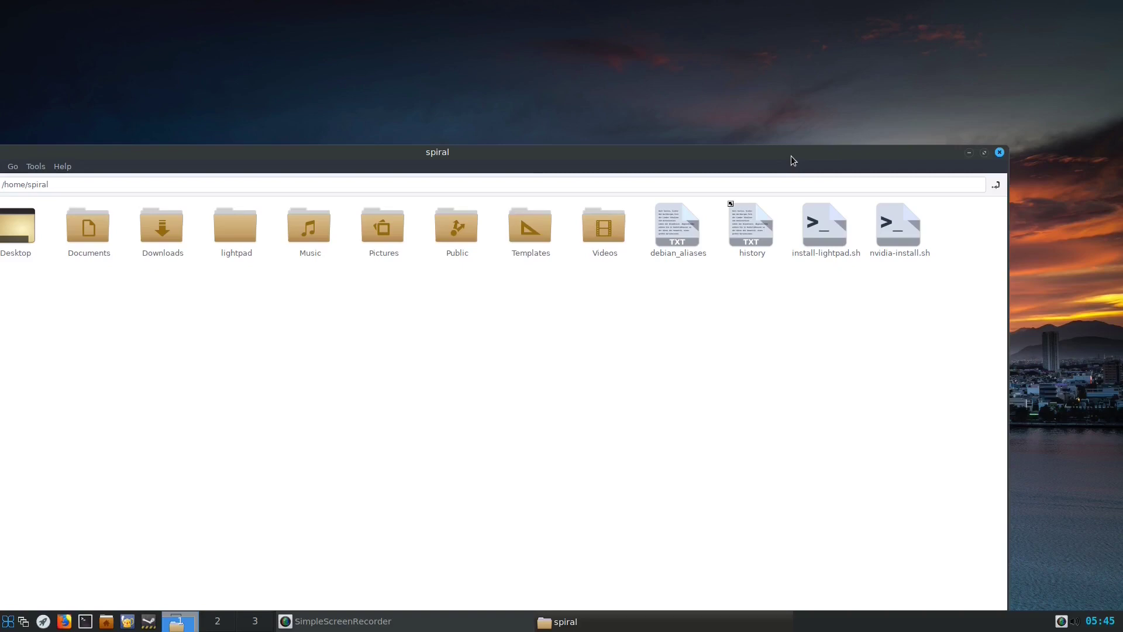
double_click(791, 156)
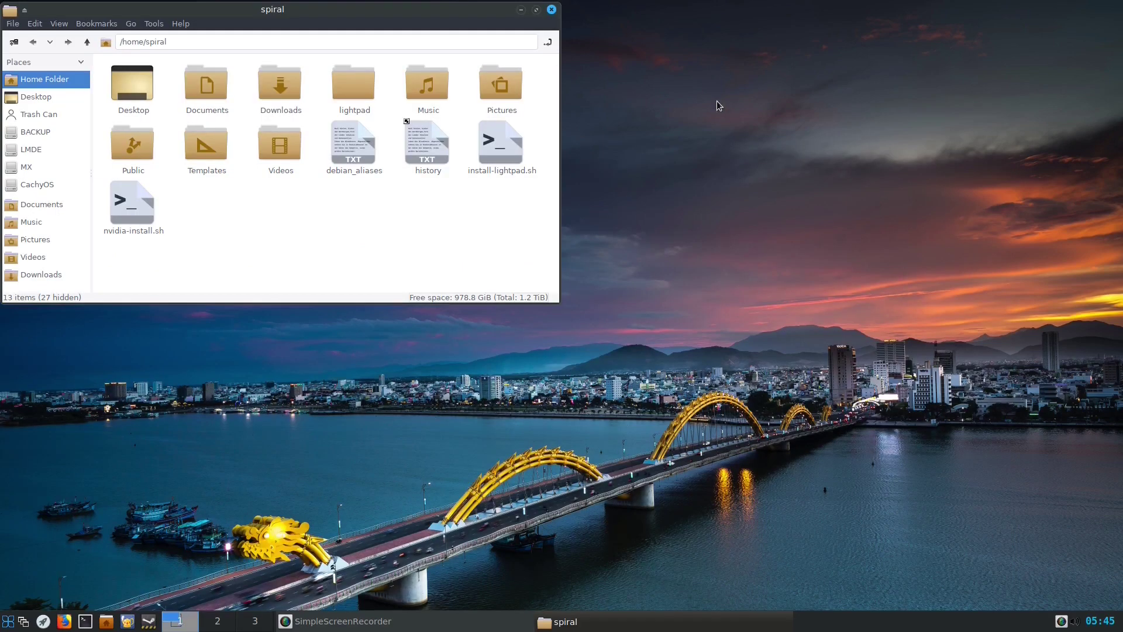
left_click_drag(403, 14, 636, 172)
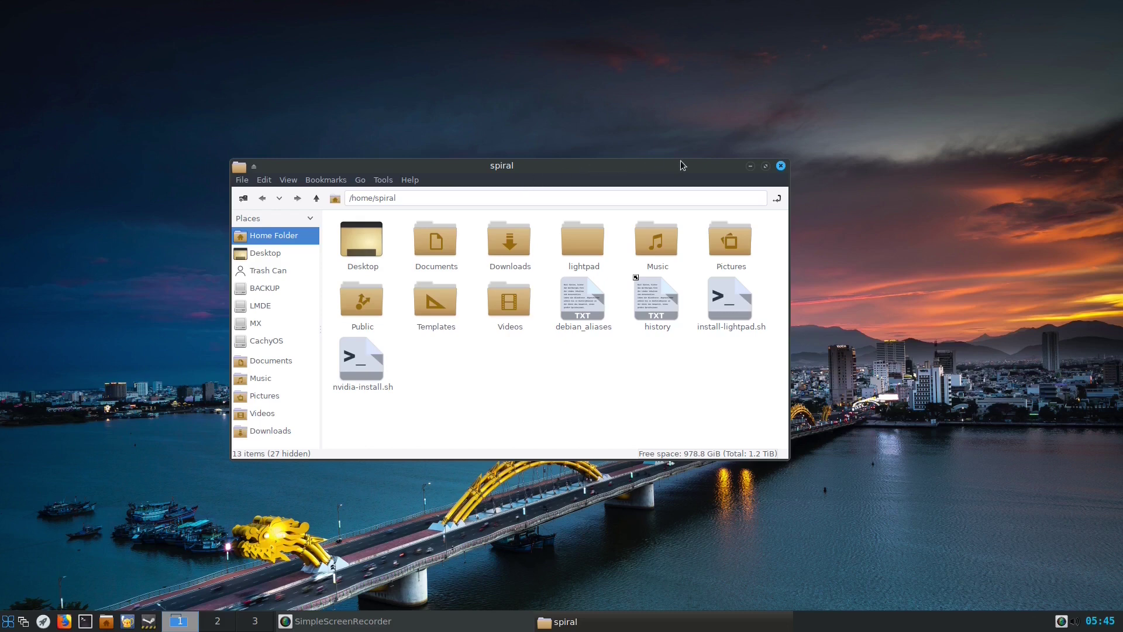
Apply the Arc-Dark-X theme from the desktop menu's Settings > Themes.
right_click(163, 208)
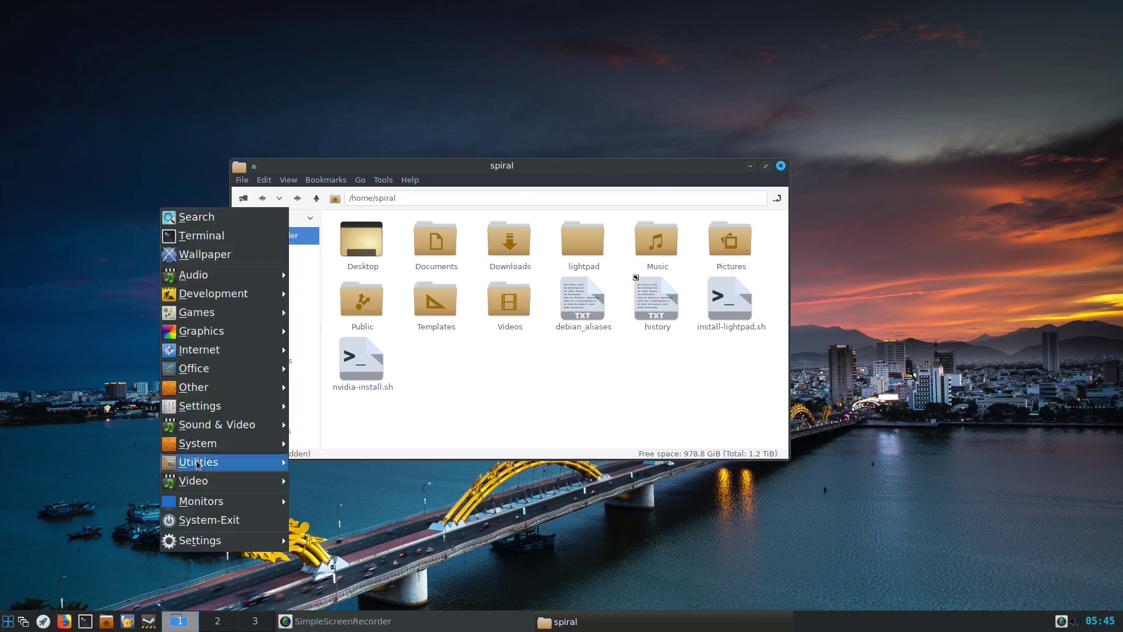
mouse_move(208, 548)
mouse_move(328, 578)
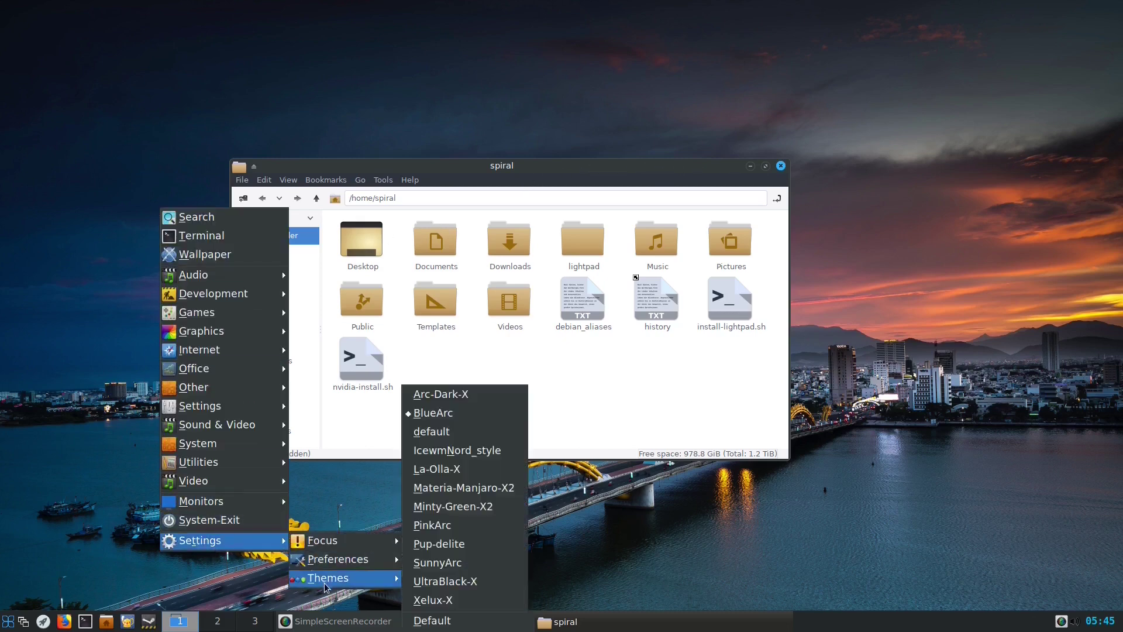
left_click(439, 392)
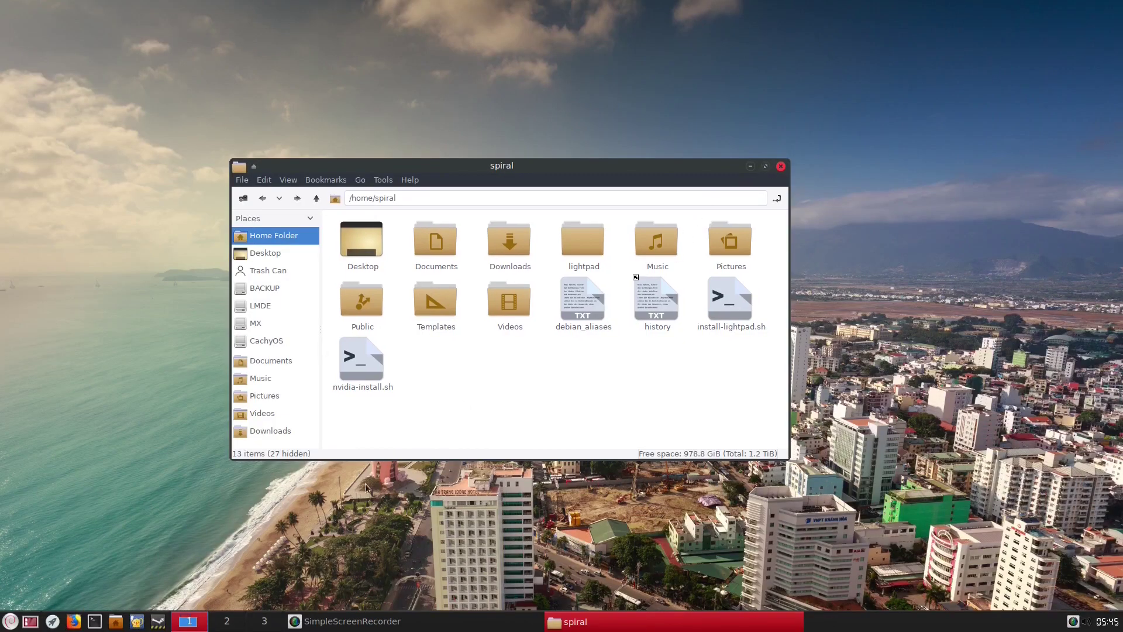
Switch to the BlueArc theme and nudge the file manager window up and right.
right_click(37, 351)
mouse_move(131, 340)
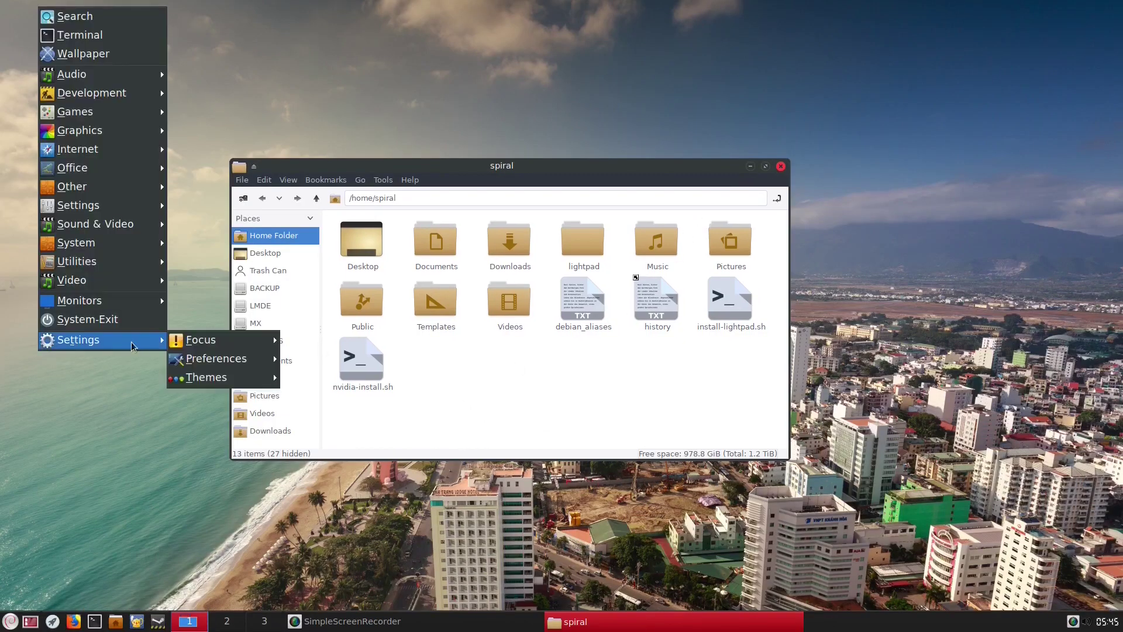
mouse_move(219, 377)
left_click(313, 397)
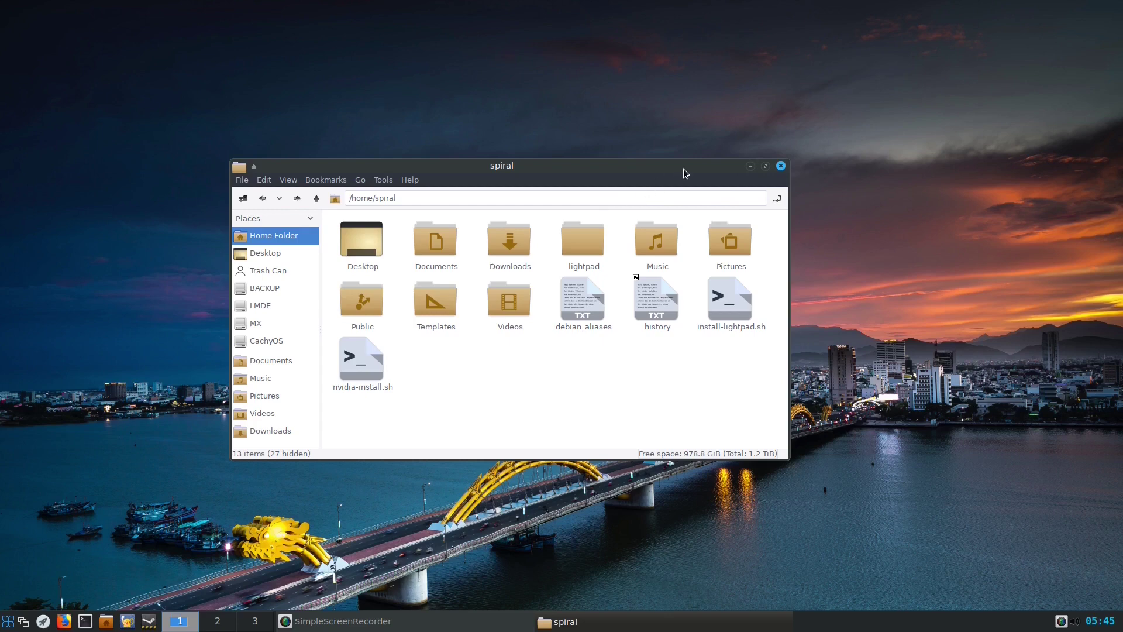
left_click_drag(684, 170, 699, 140)
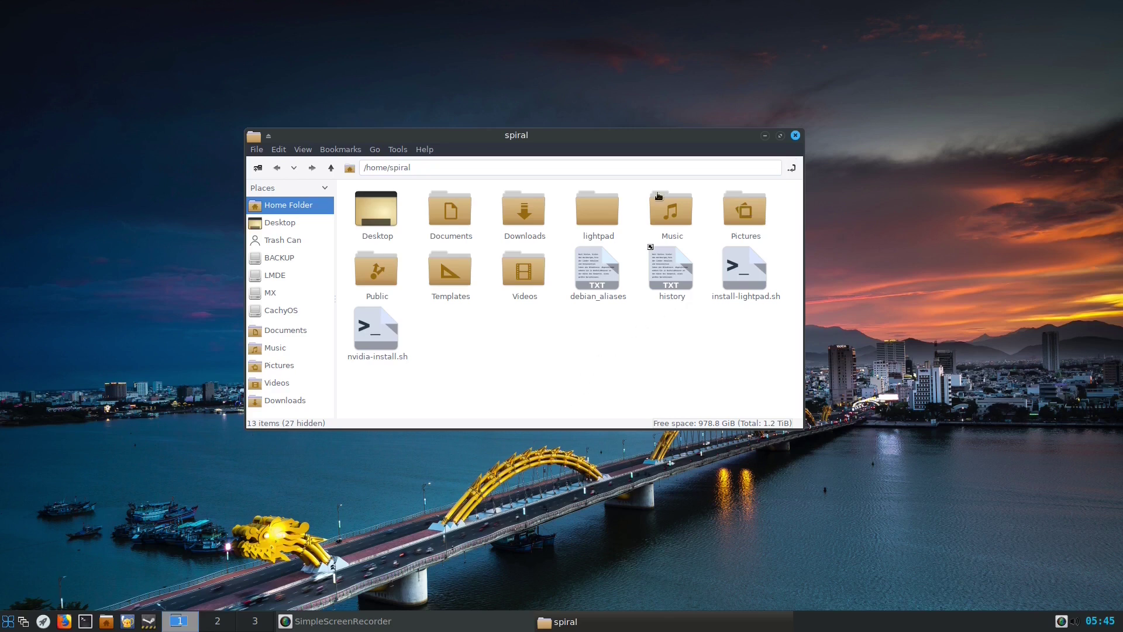
Switch to the PinkArc theme with its pink accents and lake-and-boat wallpaper.
right_click(426, 87)
mouse_move(546, 412)
mouse_move(611, 462)
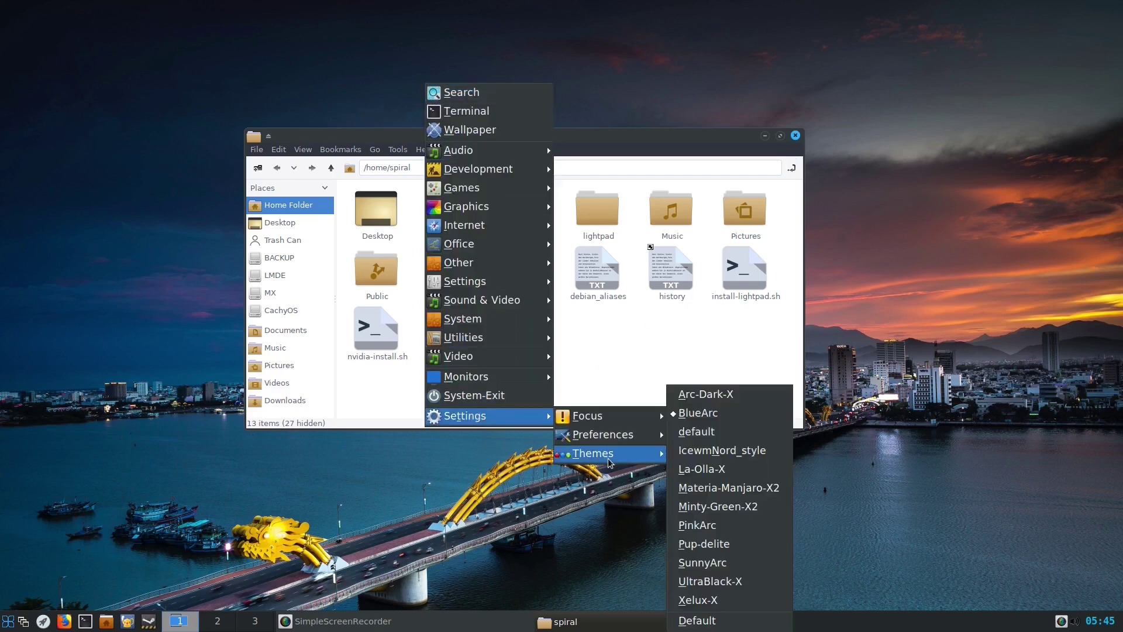
left_click(687, 523)
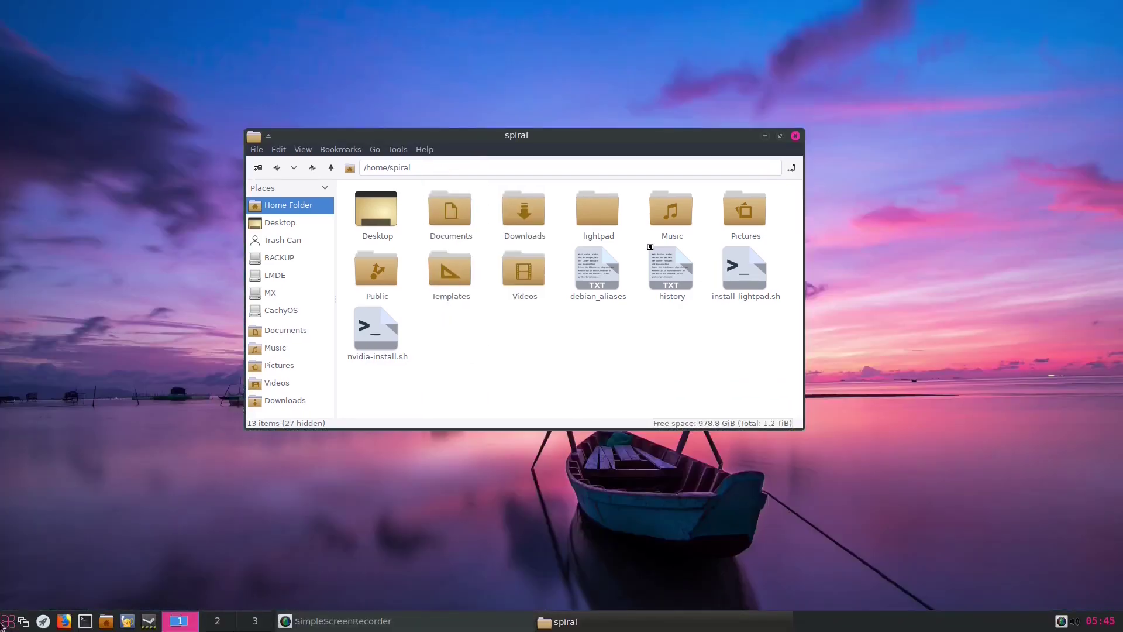
Dismiss the application menu and apply the SunnyArc theme.
left_click(8, 621)
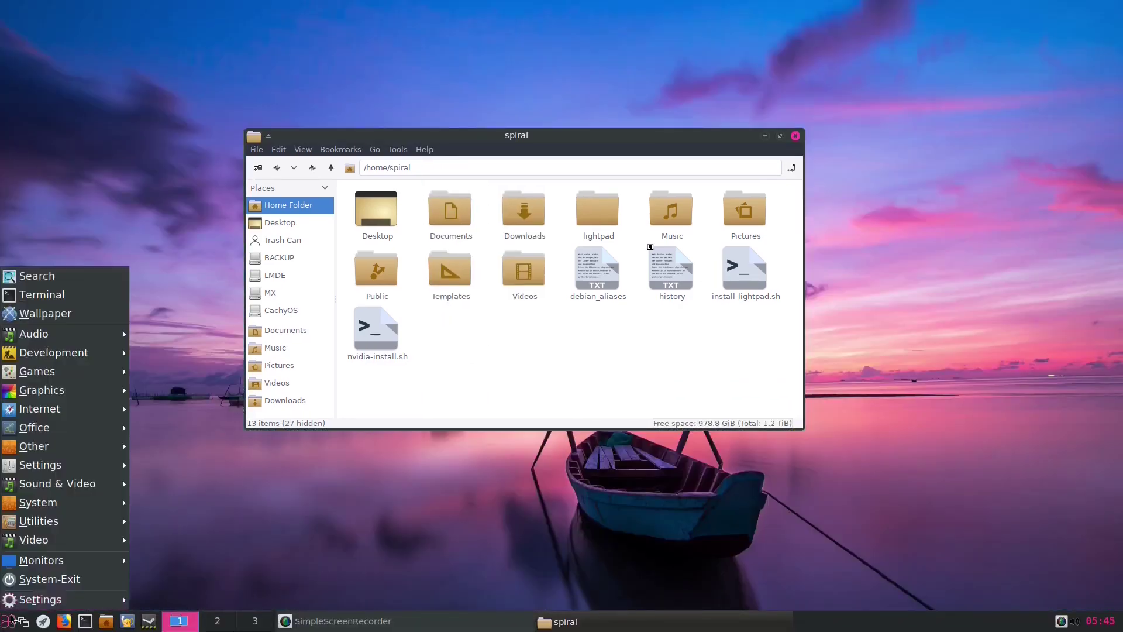
mouse_move(59, 408)
key("Escape")
key("Escape")
right_click(188, 205)
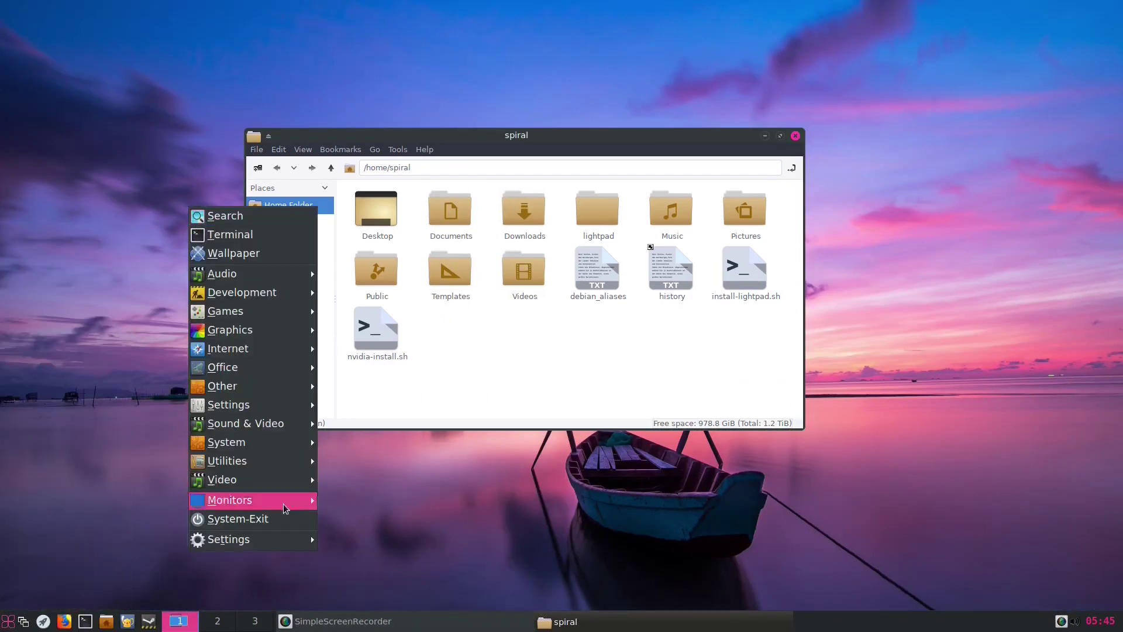
mouse_move(297, 541)
mouse_move(357, 576)
left_click(468, 562)
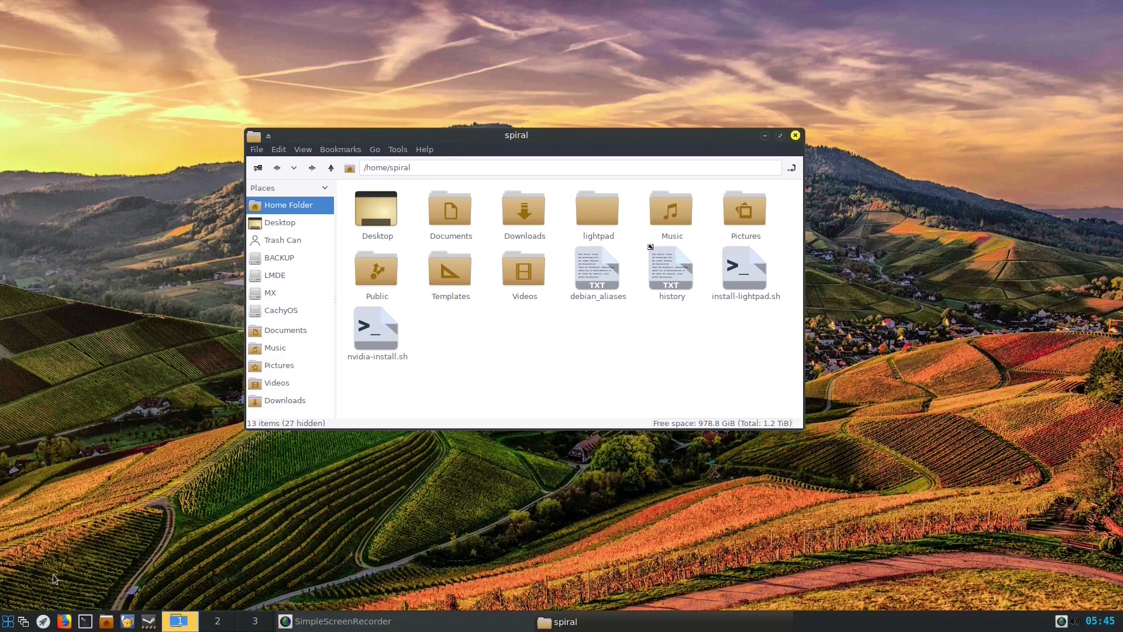
Close the application menu again and apply the UltraBlack-X theme.
left_click(9, 624)
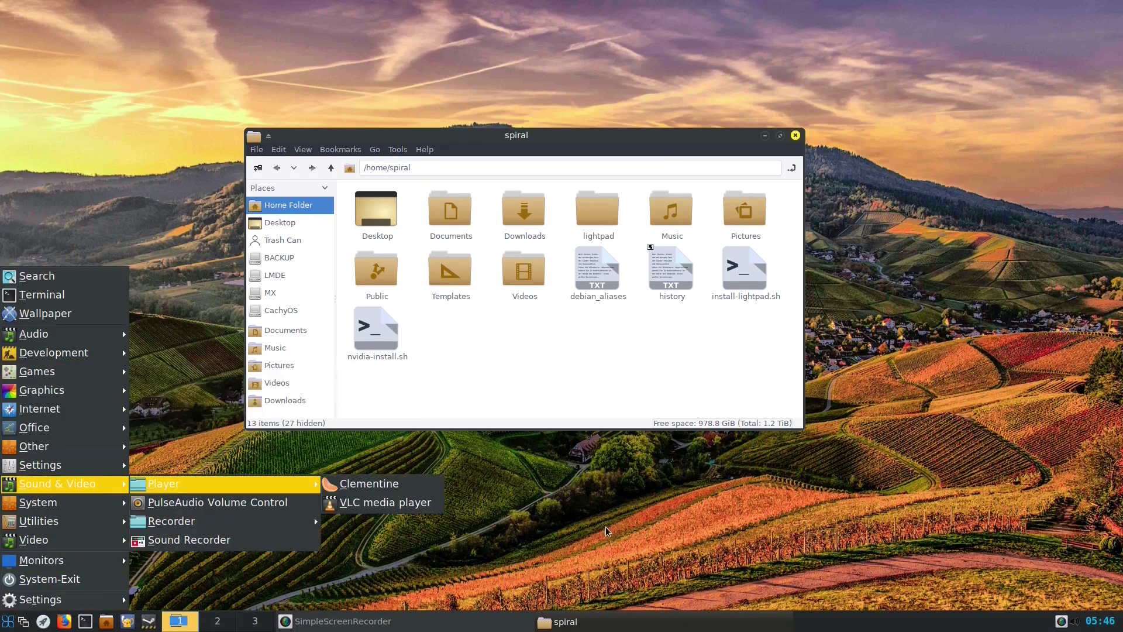
left_click(424, 373)
right_click(171, 263)
mouse_move(234, 592)
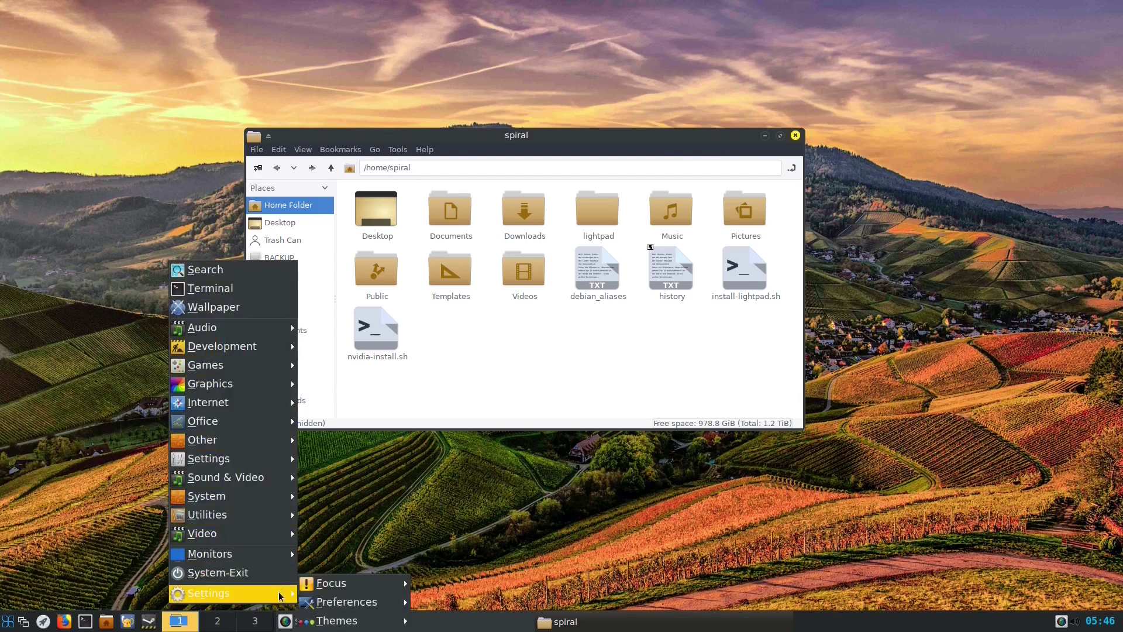
mouse_move(339, 610)
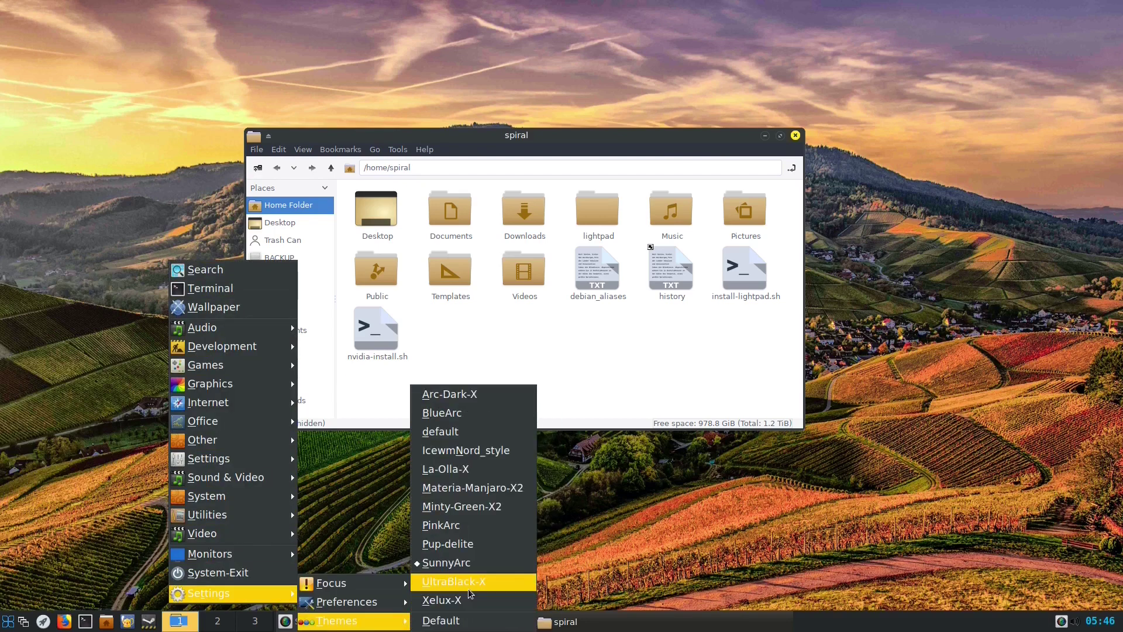
left_click(468, 587)
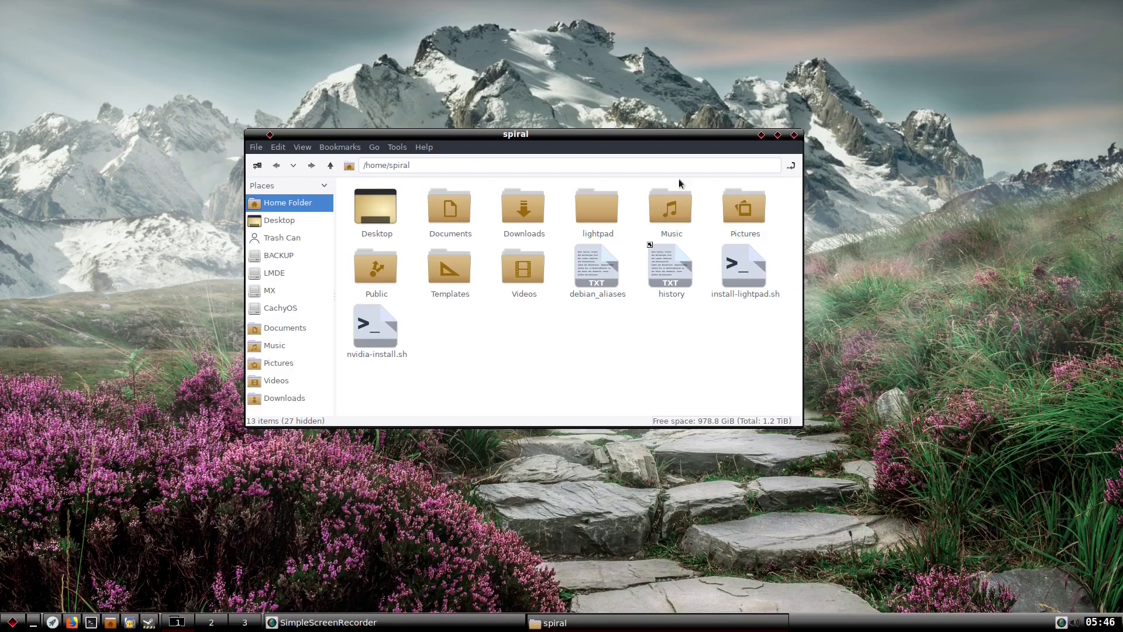
Switch the desktop theme to Xelux-X.
right_click(175, 227)
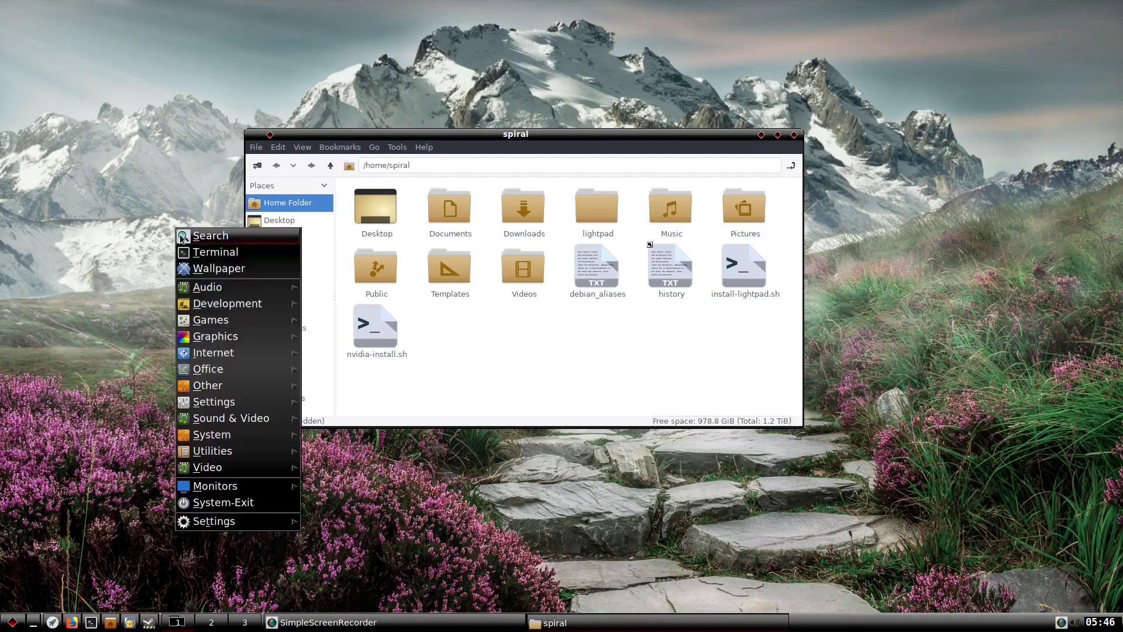
mouse_move(222, 522)
mouse_move(322, 554)
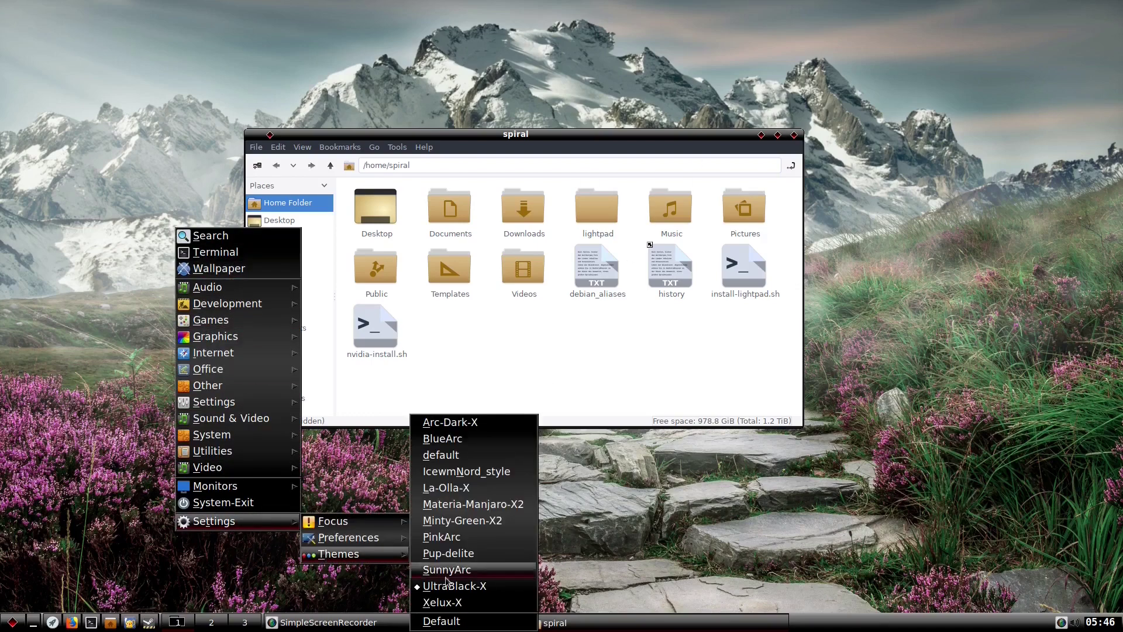
left_click(467, 603)
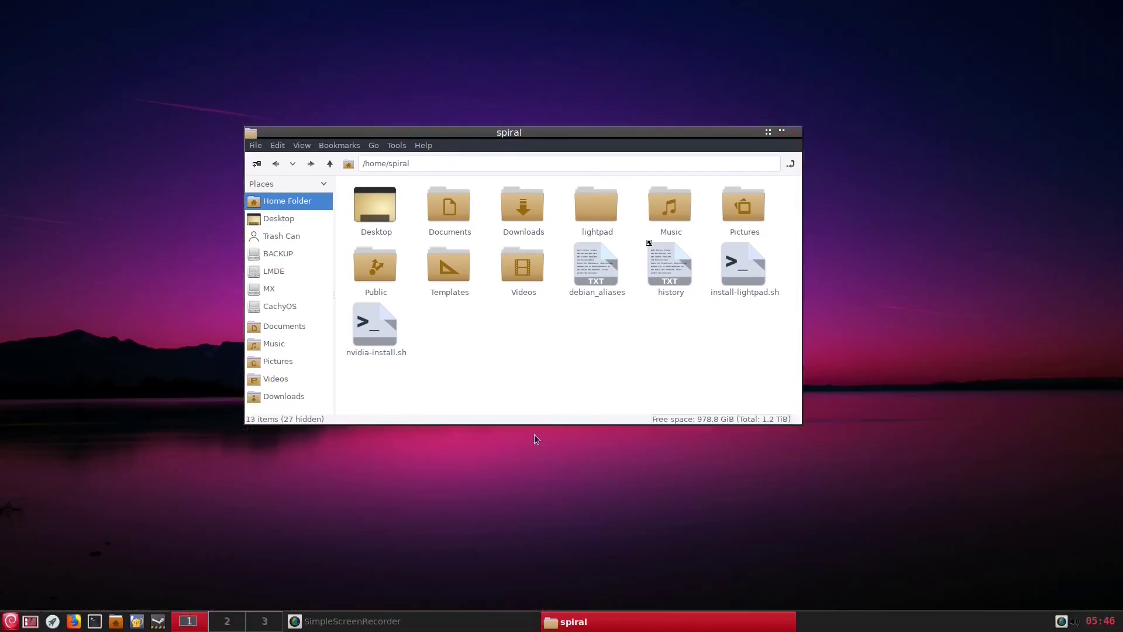
Switch the desktop theme to La-Olla-X.
right_click(165, 214)
mouse_move(231, 548)
mouse_move(341, 582)
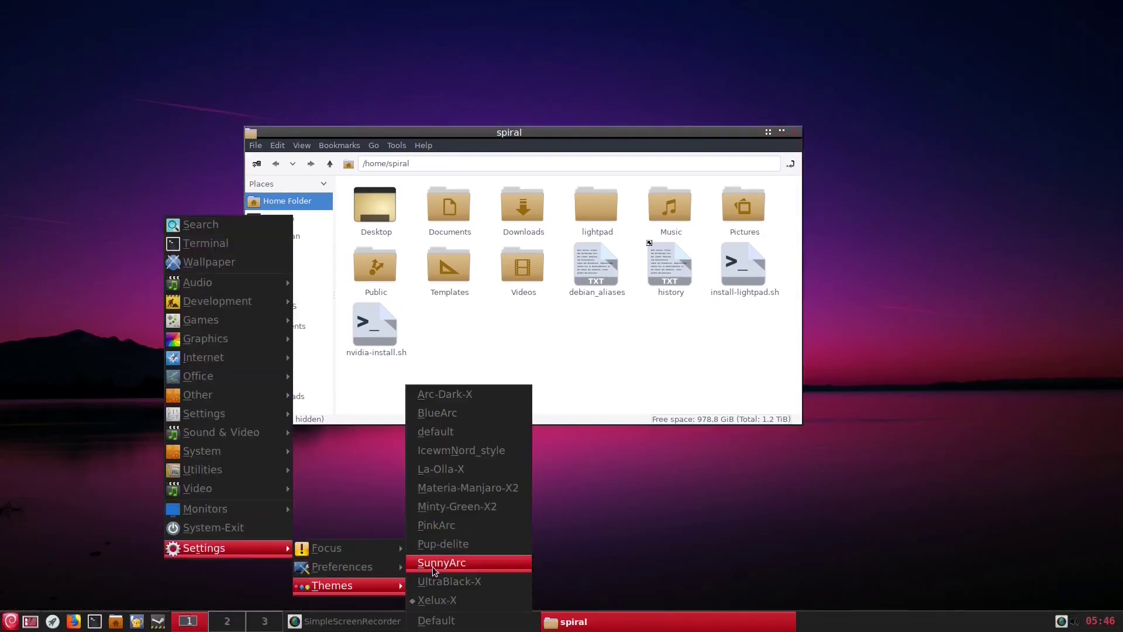
left_click(448, 481)
Pick one more theme, giving teal accents and the green sports-car wallpaper.
right_click(147, 216)
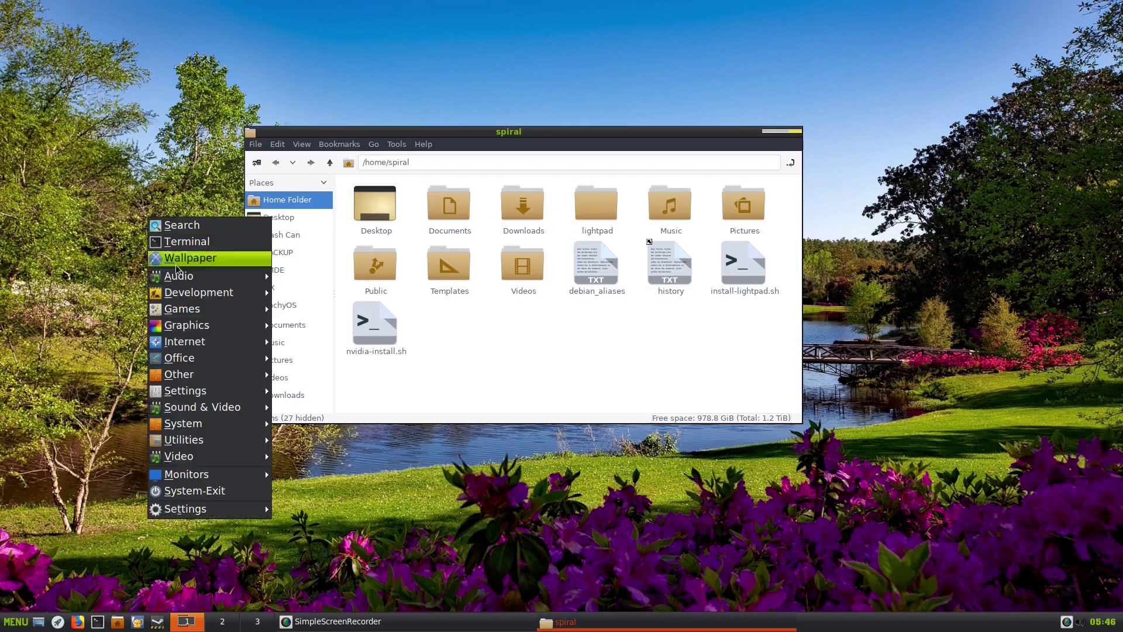
mouse_move(230, 515)
mouse_move(328, 541)
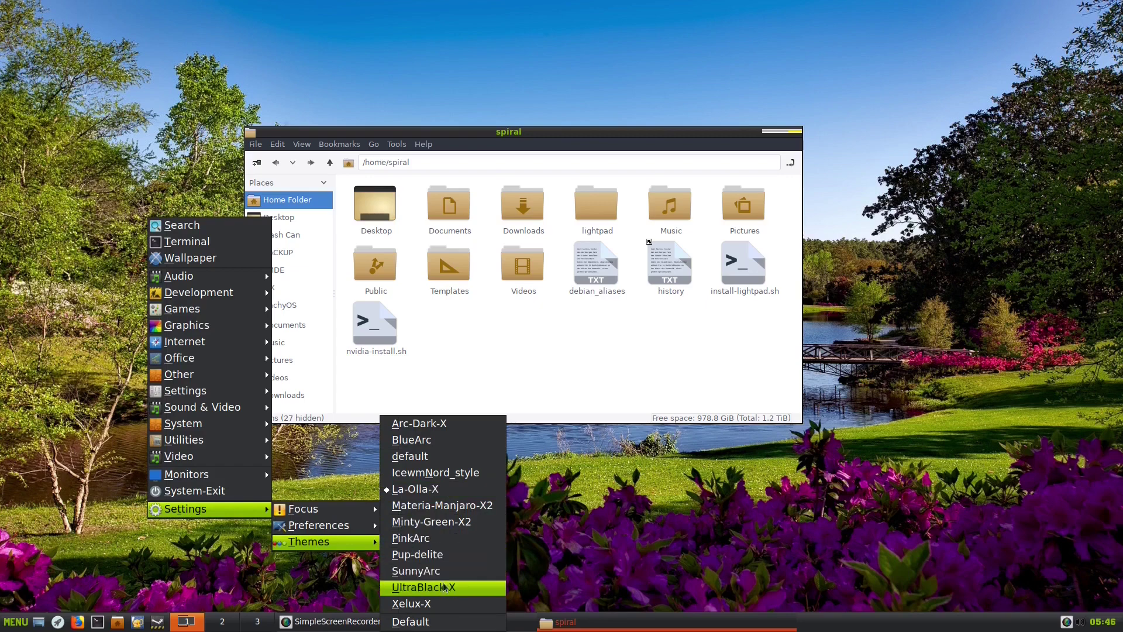
left_click(438, 603)
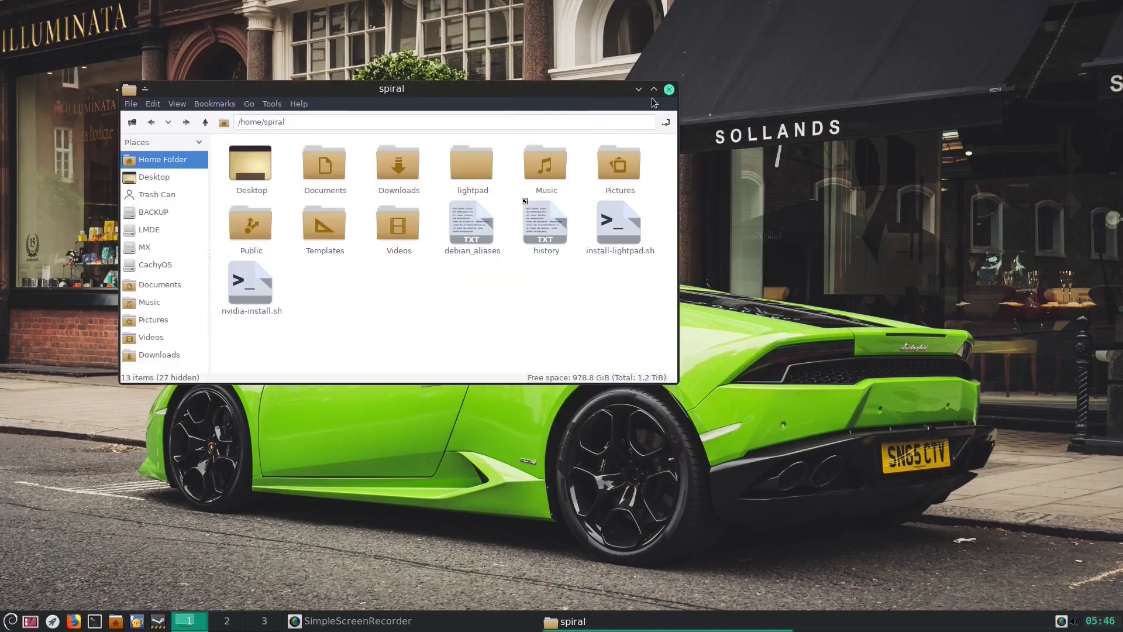
Close the file manager, restore SimpleScreenRecorder, shift it slightly, and minimize it again.
left_click(669, 89)
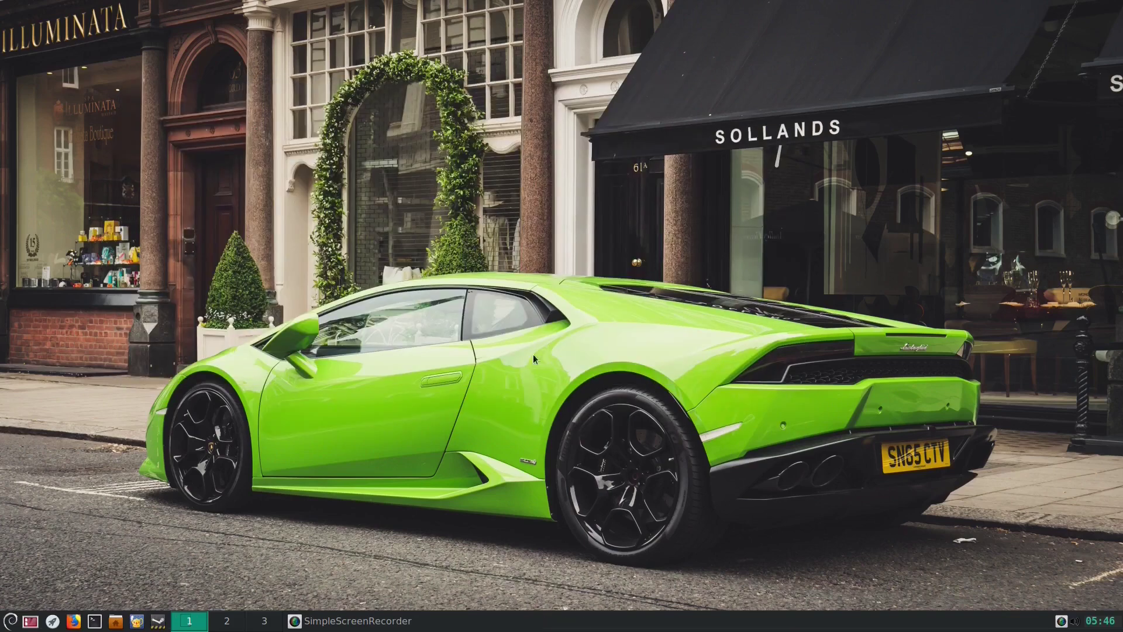
left_click(396, 621)
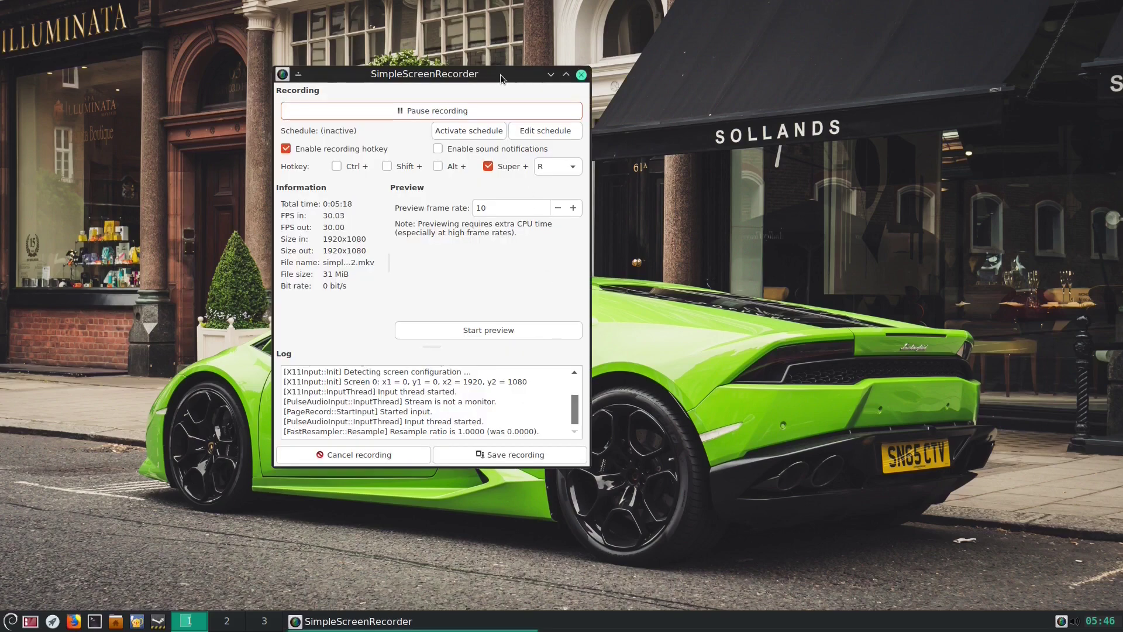
left_click_drag(500, 76, 541, 99)
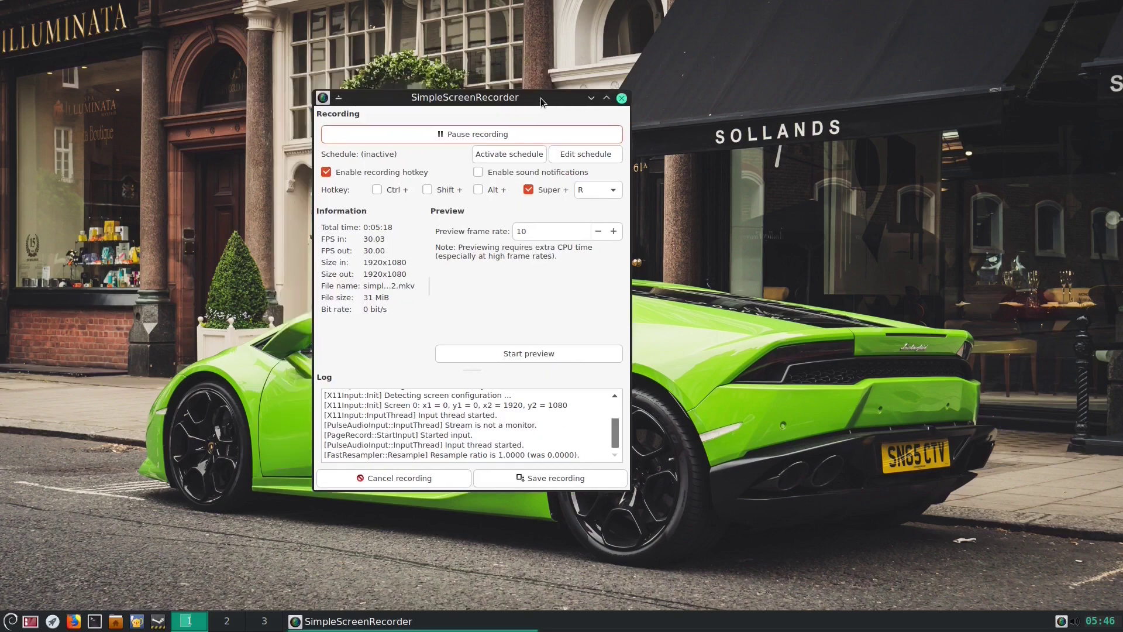
left_click(591, 97)
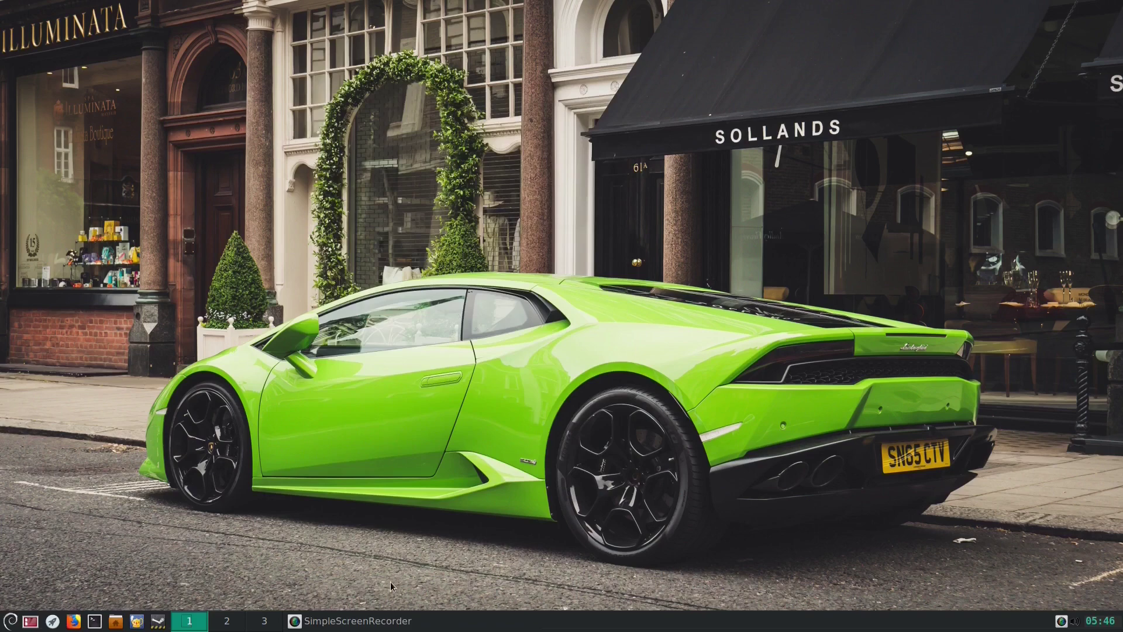